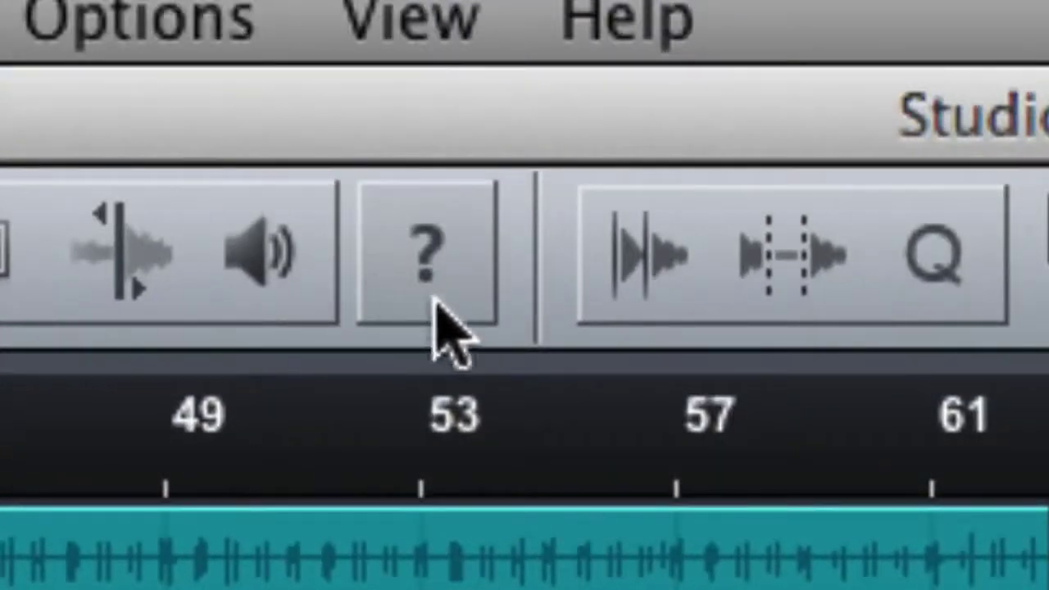
Step: Toggle the Info View off and on, leaving it shown above the arrangement
{"action": "left_click", "coordinate": [417, 225]}
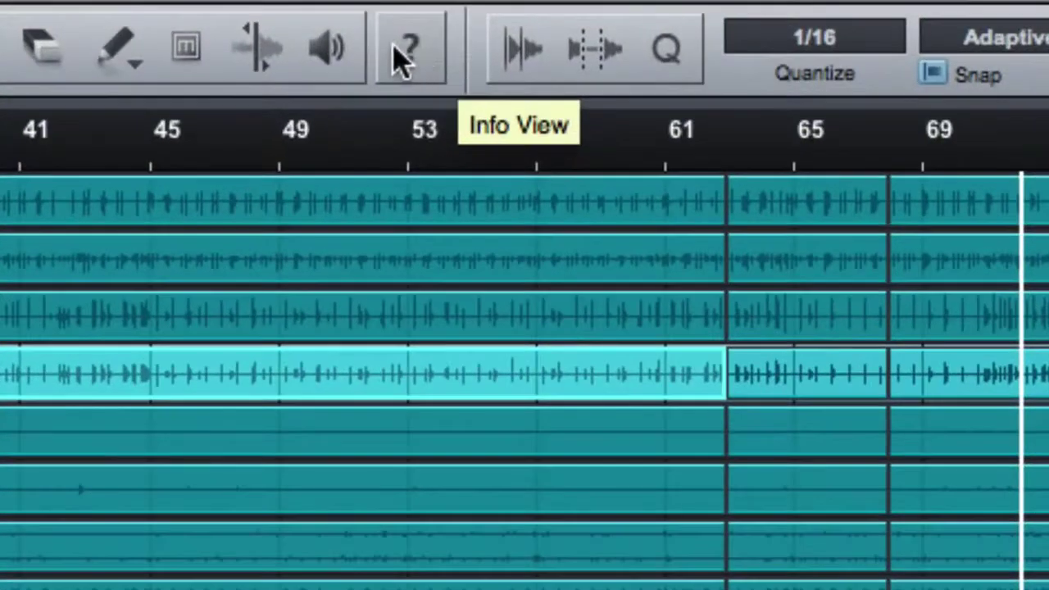
{"action": "left_click", "coordinate": [423, 51]}
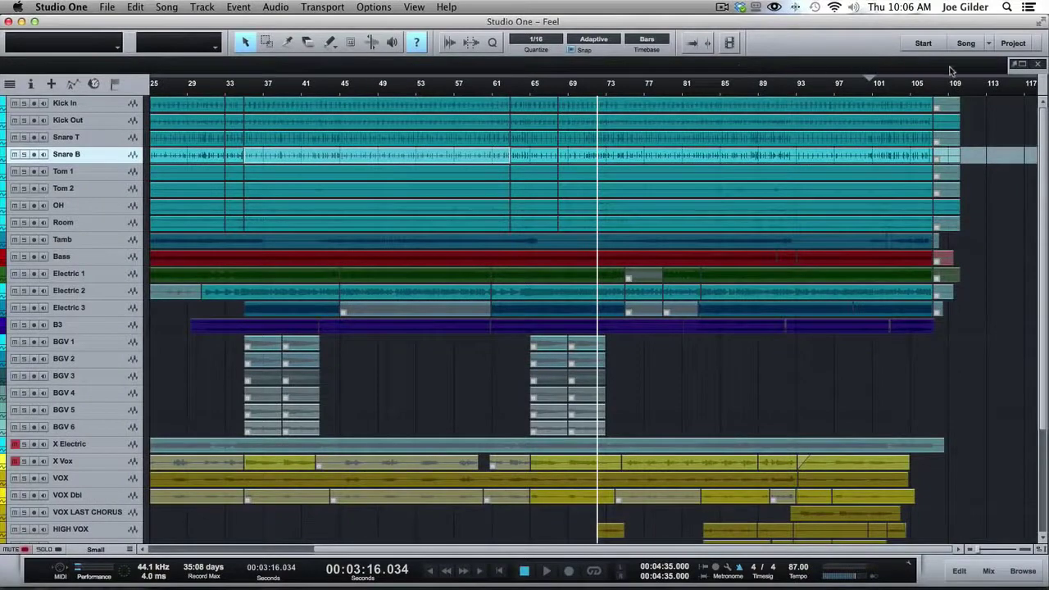
{"action": "left_click", "coordinate": [417, 45]}
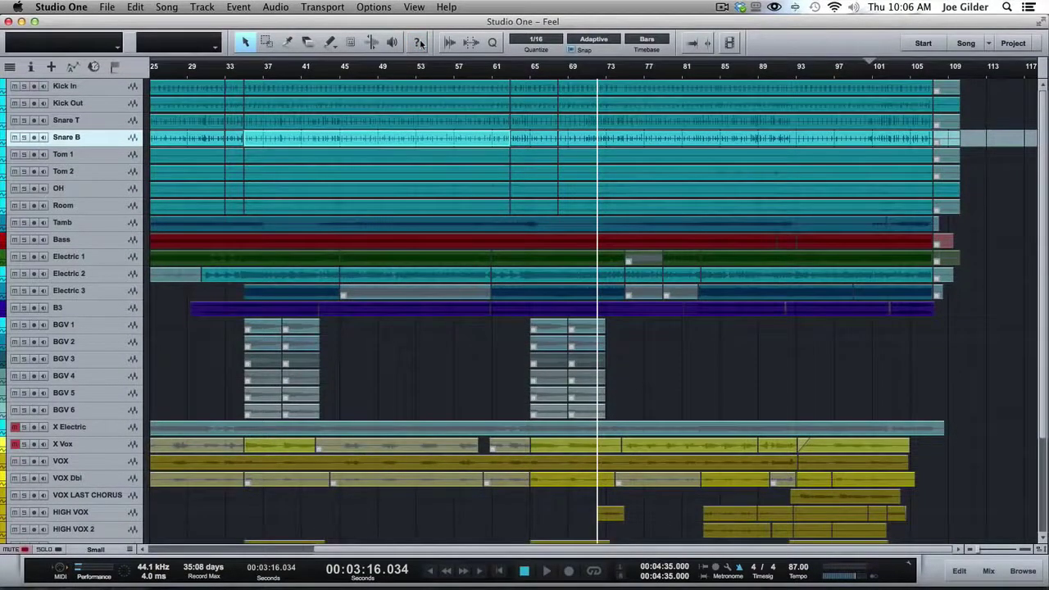
{"action": "left_click", "coordinate": [418, 45]}
{"action": "left_click", "coordinate": [417, 45]}
{"action": "left_click", "coordinate": [416, 45]}
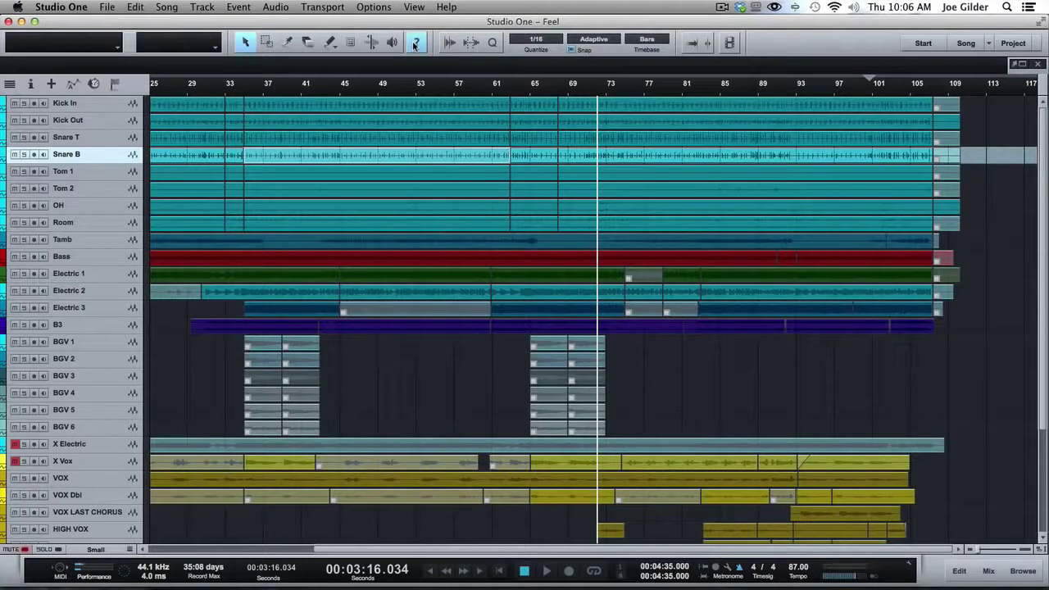
{"action": "left_click", "coordinate": [417, 43]}
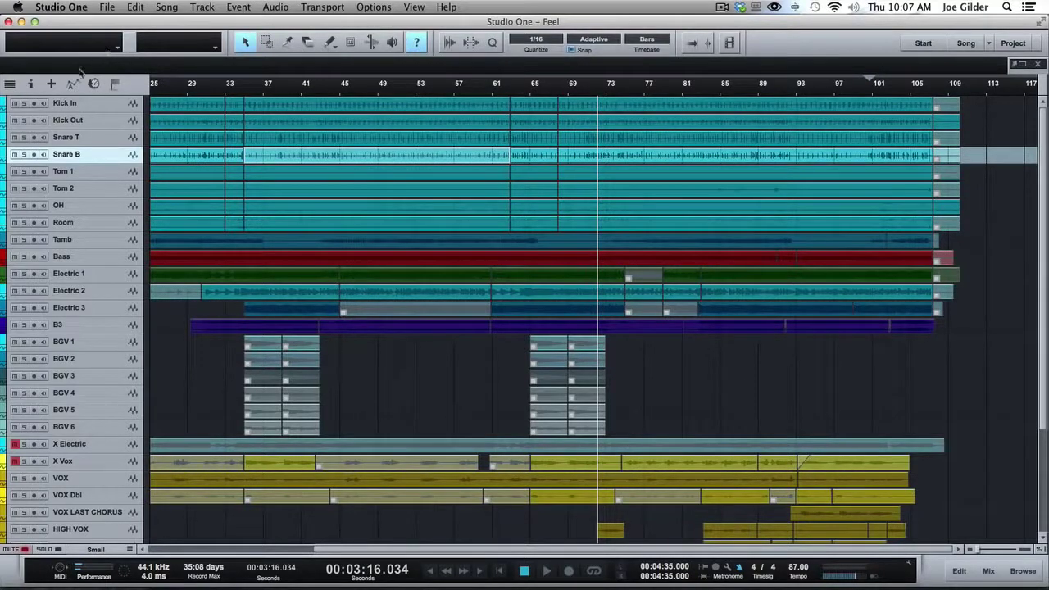
{"action": "left_click", "coordinate": [415, 48]}
Step: Select the Kick In event between bars 33 and 35 and enlarge its track to show the waveform in detail
{"action": "left_click", "coordinate": [75, 174]}
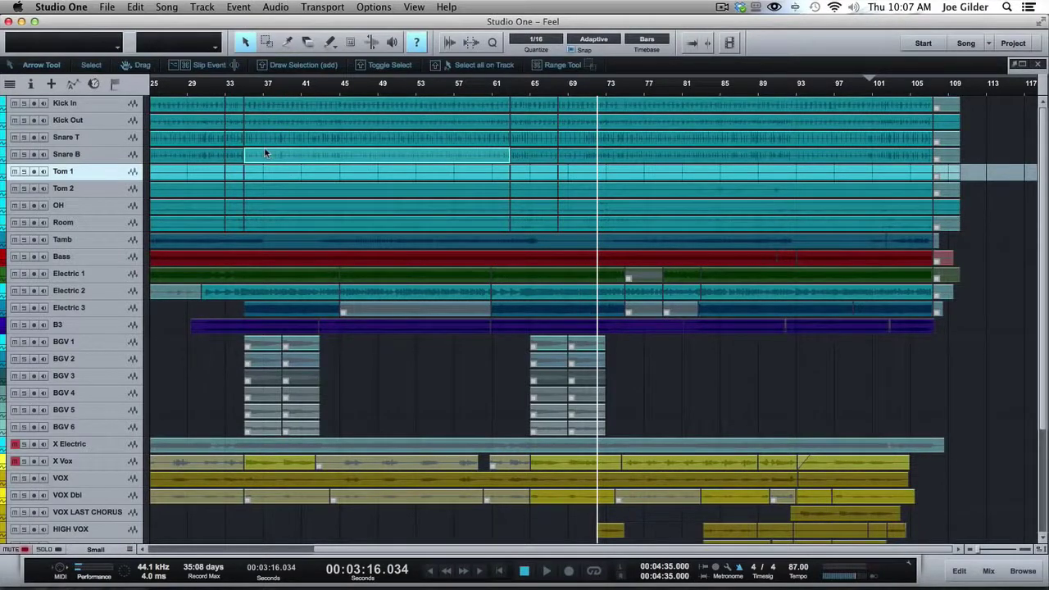
{"action": "left_click_drag", "start_coordinate": [218, 85], "coordinate": [210, 131]}
{"action": "left_click", "coordinate": [407, 113]}
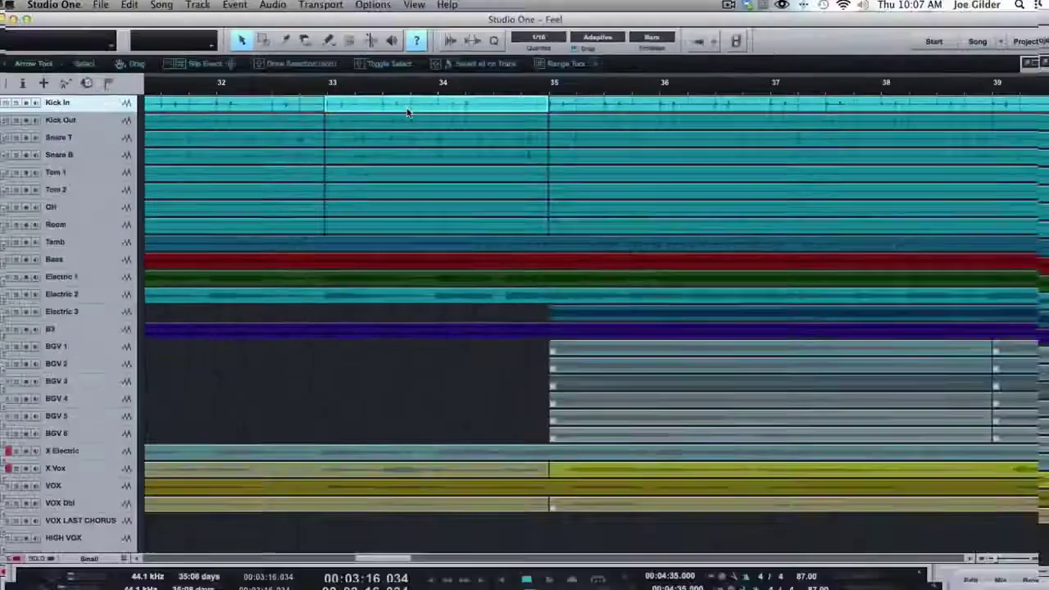
{"action": "scroll", "coordinate": [407, 109], "scroll_direction": "up", "scroll_amount": 5}
{"action": "key", "text": "alt+e"}
{"action": "key", "text": "1"}
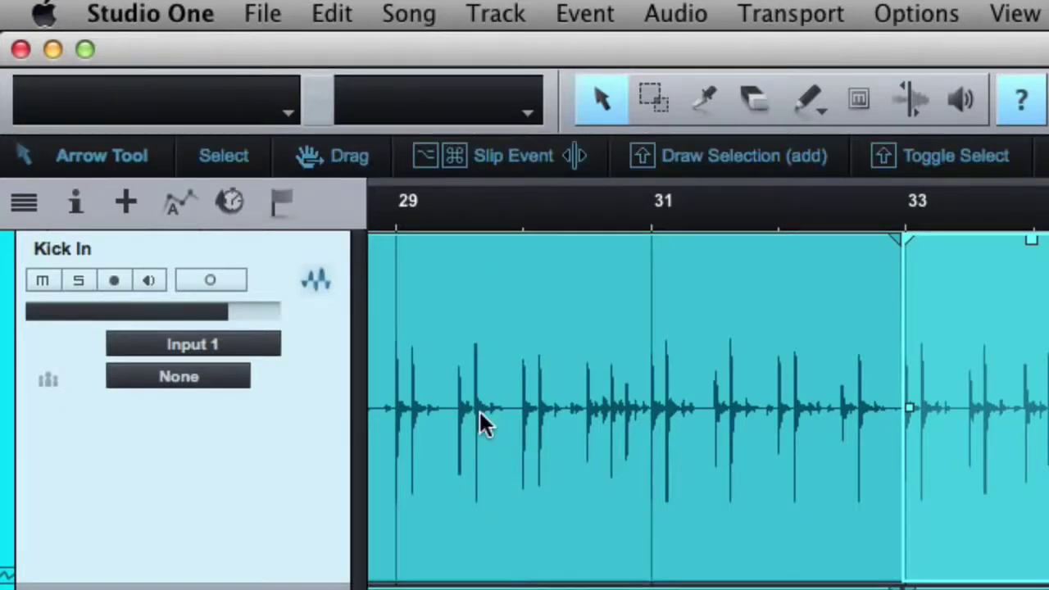
Step: Slip the audio inside the Kick In event that ends at bar 33 to an earlier position, and undo the slip
{"action": "left_click", "coordinate": [478, 388]}
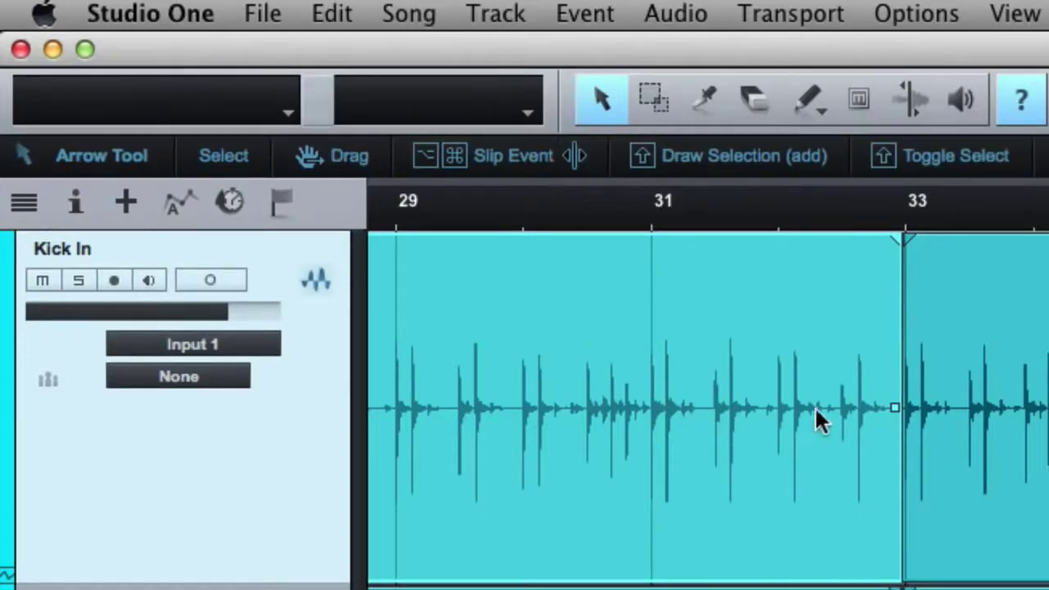
{"action": "key", "text": "super"}
{"action": "key", "text": "alt+super"}
{"action": "key", "text": "super+alt"}
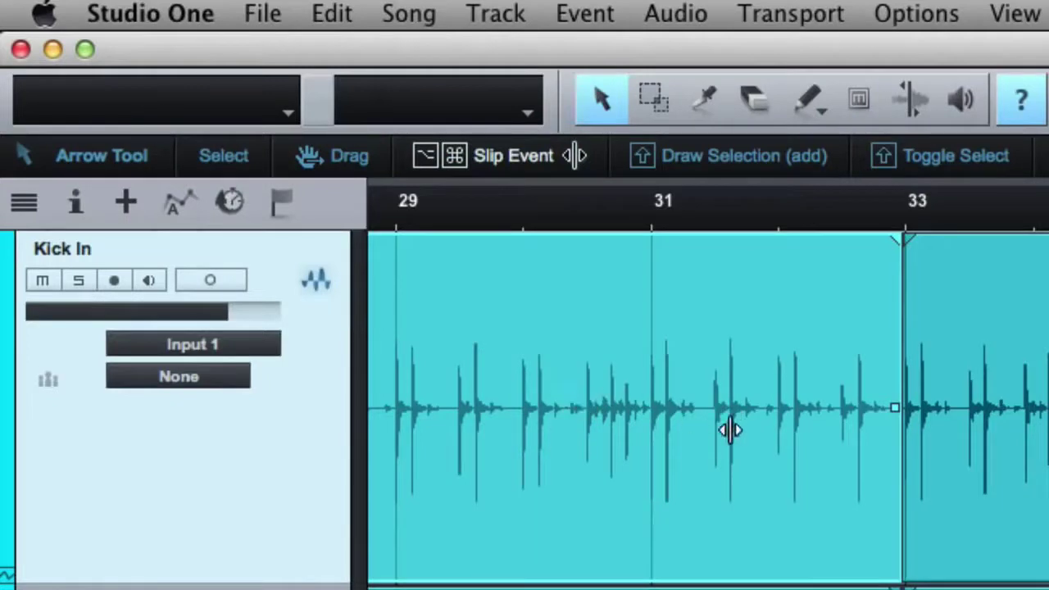
{"action": "left_click_drag", "start_coordinate": [731, 430], "coordinate": [538, 407]}
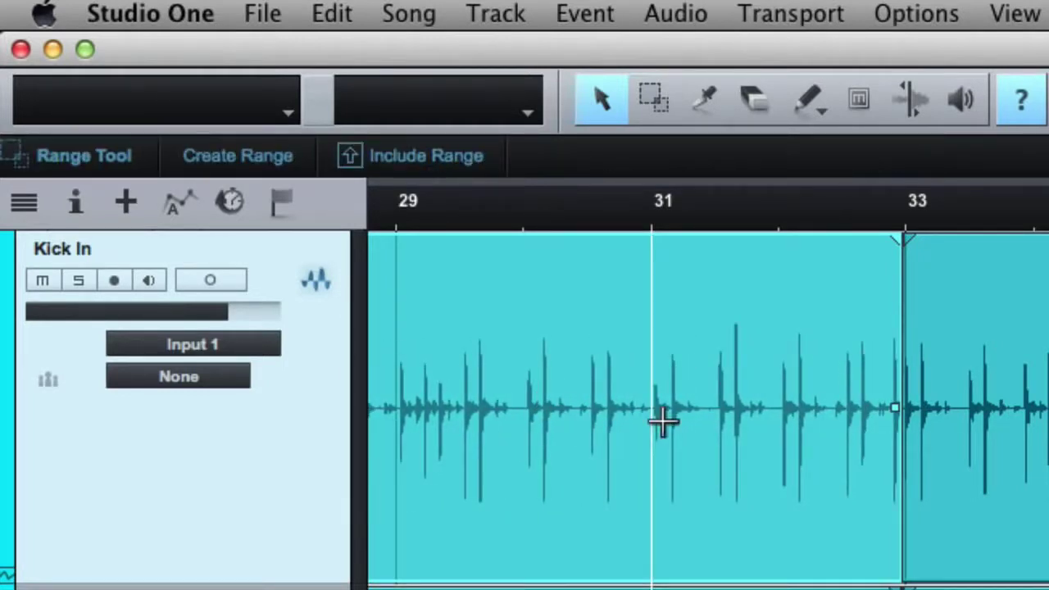
{"action": "key", "text": "super+z"}
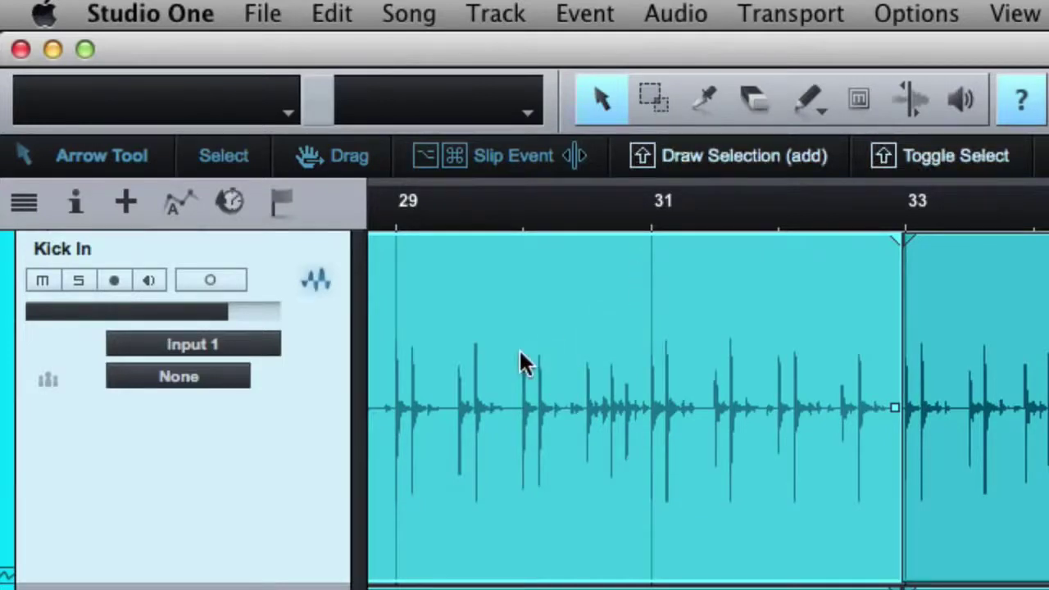
Step: Draw a selection over part of the Kick In event around bar 31, and clear it
{"action": "left_click_drag", "start_coordinate": [521, 353], "coordinate": [668, 375]}
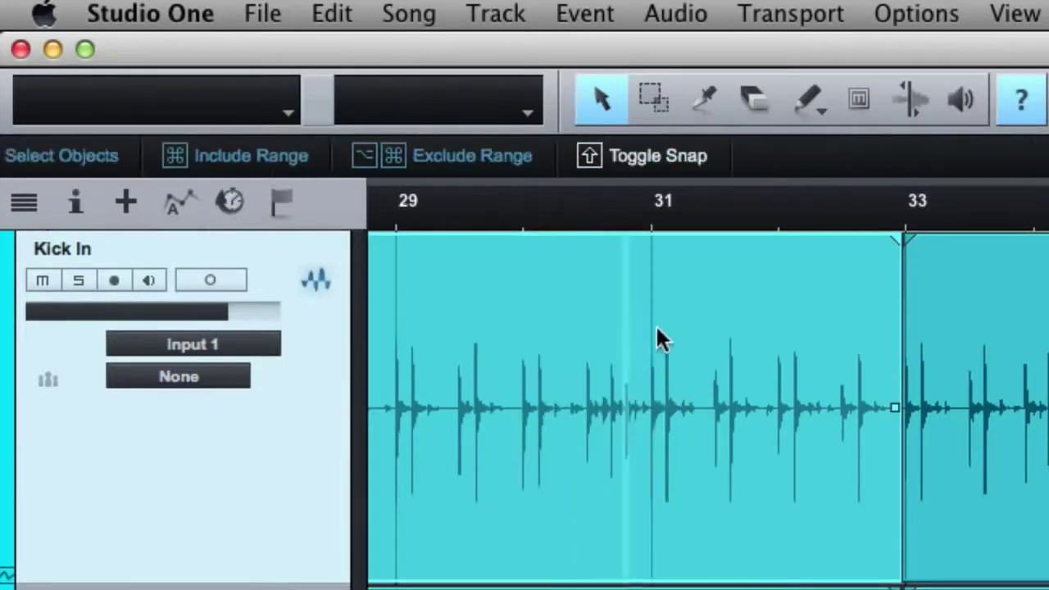
{"action": "left_click_drag", "start_coordinate": [623, 336], "coordinate": [702, 336]}
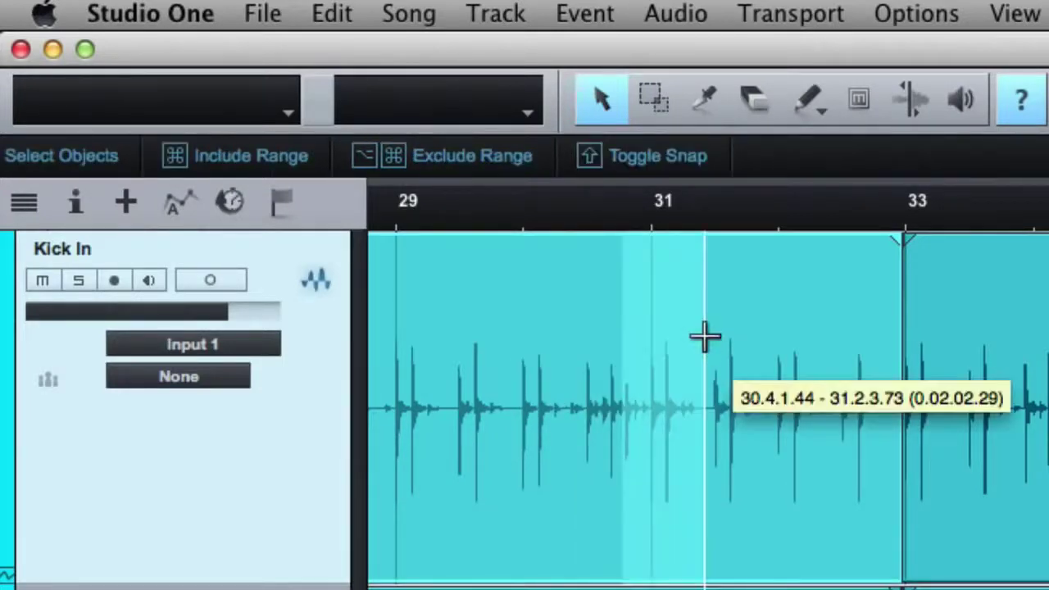
{"action": "left_click", "coordinate": [650, 312]}
Step: Select the Kick In event at bars 33 to 35 and toggle neighbouring events in and out of the selection
{"action": "scroll", "coordinate": [651, 319], "scroll_direction": "right", "scroll_amount": 3}
{"action": "left_click", "coordinate": [797, 359]}
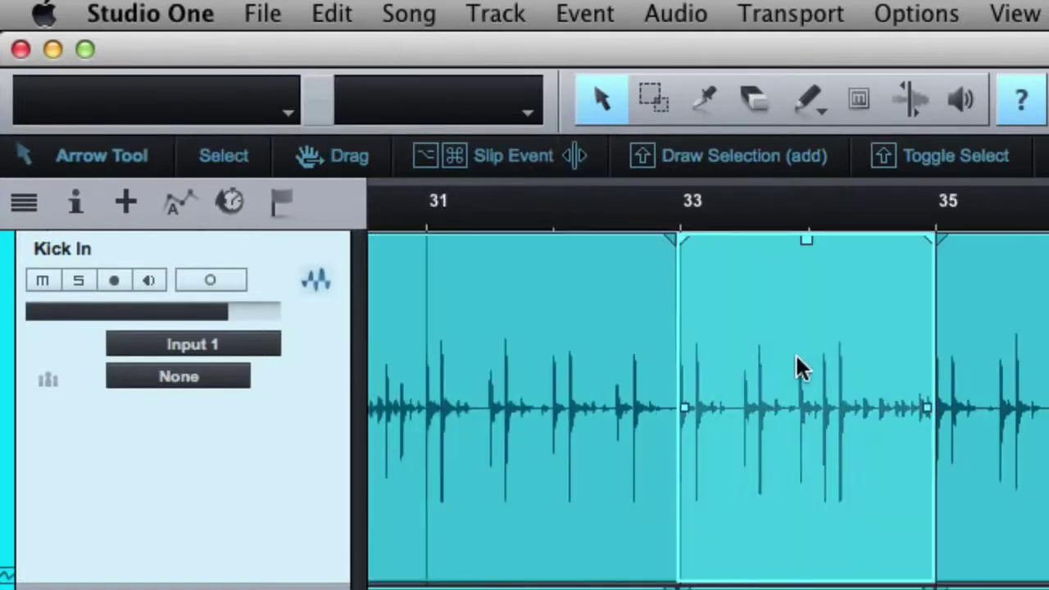
{"action": "left_click", "coordinate": [597, 358], "text": "shift"}
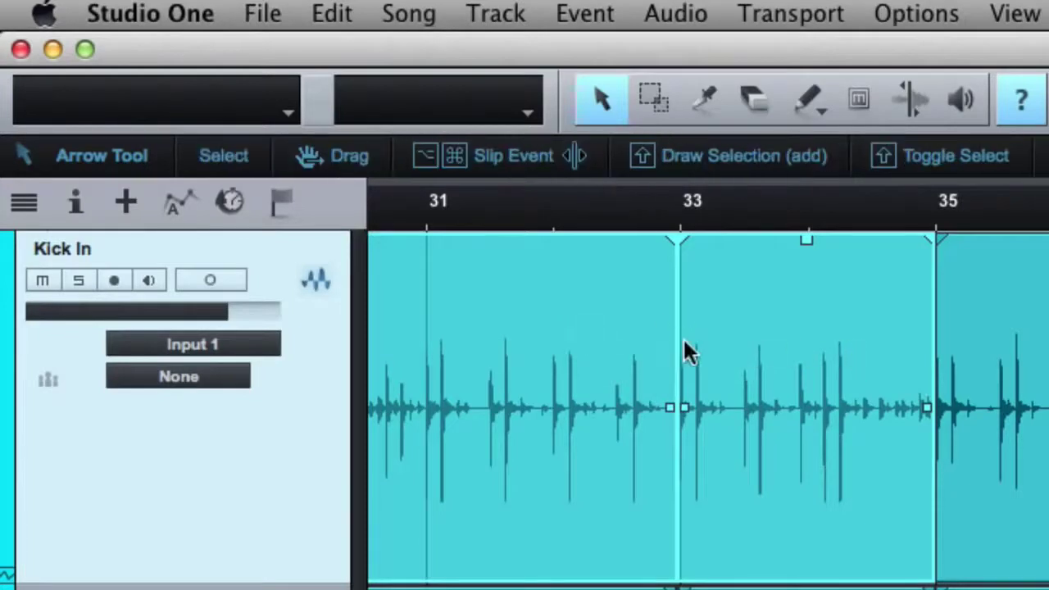
{"action": "left_click", "coordinate": [822, 333], "text": "shift"}
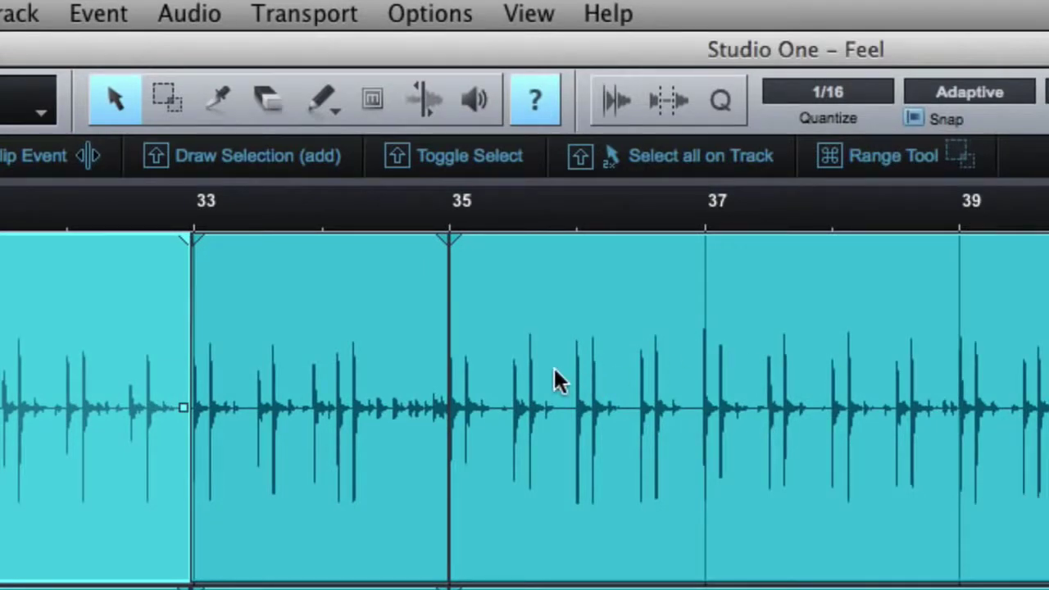
Step: Select all events on the Kick In track starting from the event at bar 35, and clear the selection
{"action": "left_click", "coordinate": [576, 347]}
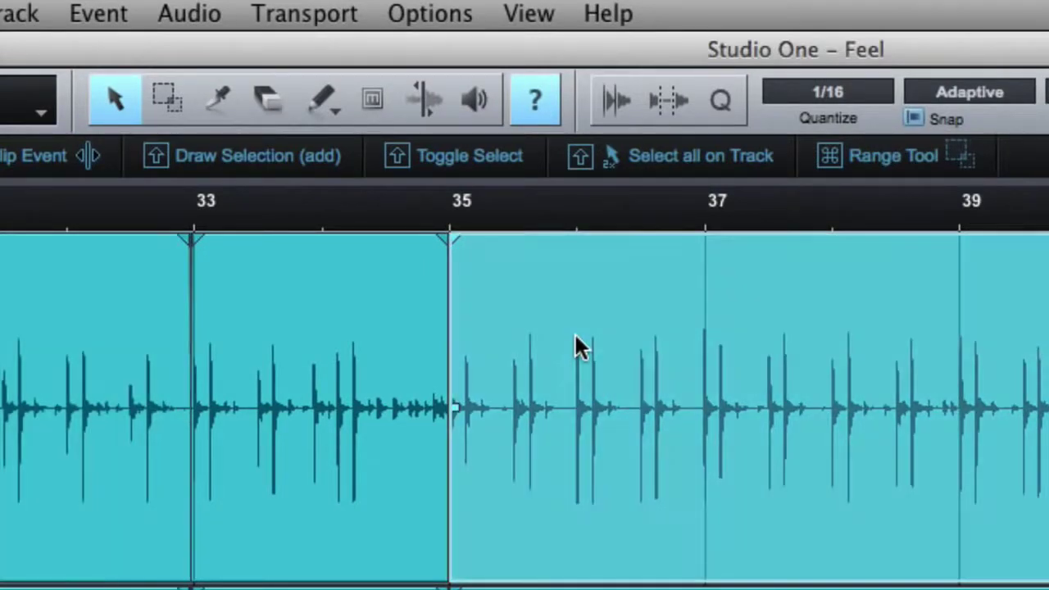
{"action": "double_click", "coordinate": [573, 273], "text": "shift"}
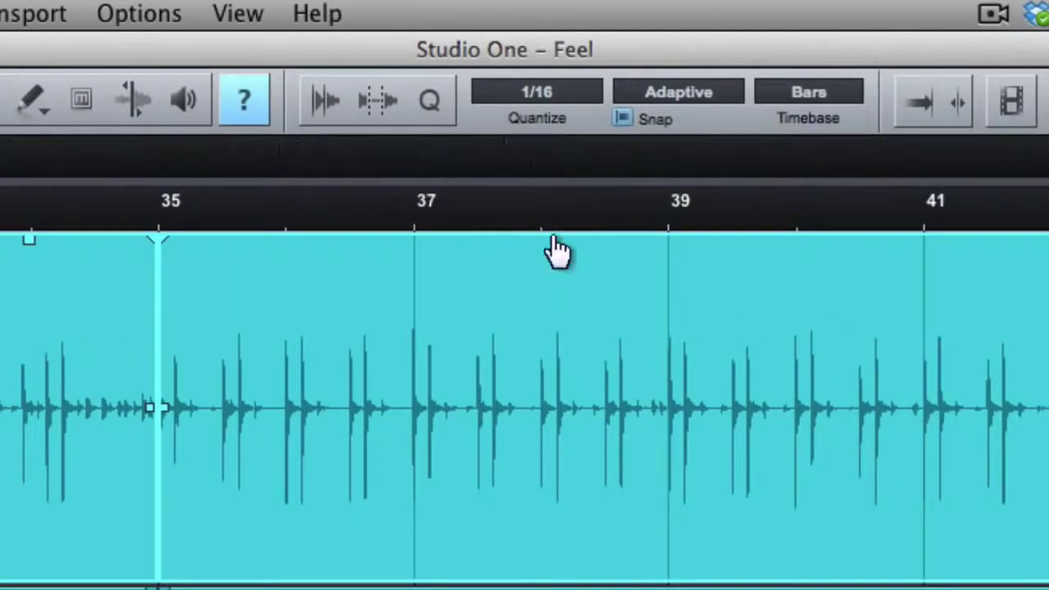
{"action": "left_click_drag", "start_coordinate": [566, 297], "coordinate": [449, 320]}
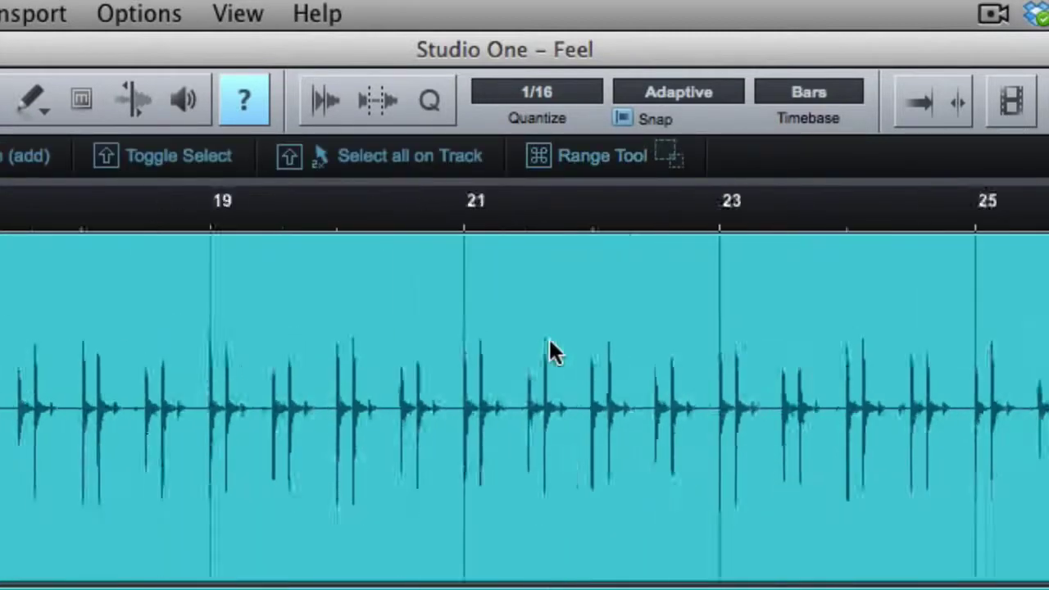
{"action": "scroll", "coordinate": [549, 337], "scroll_direction": "left", "scroll_amount": 5}
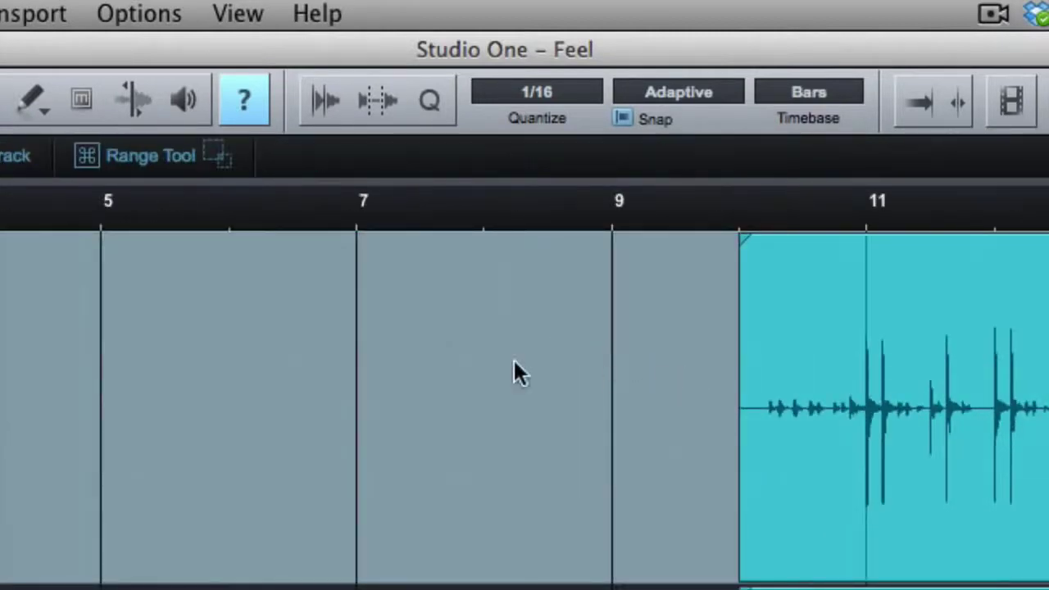
{"action": "scroll", "coordinate": [595, 403], "scroll_direction": "right", "scroll_amount": 5}
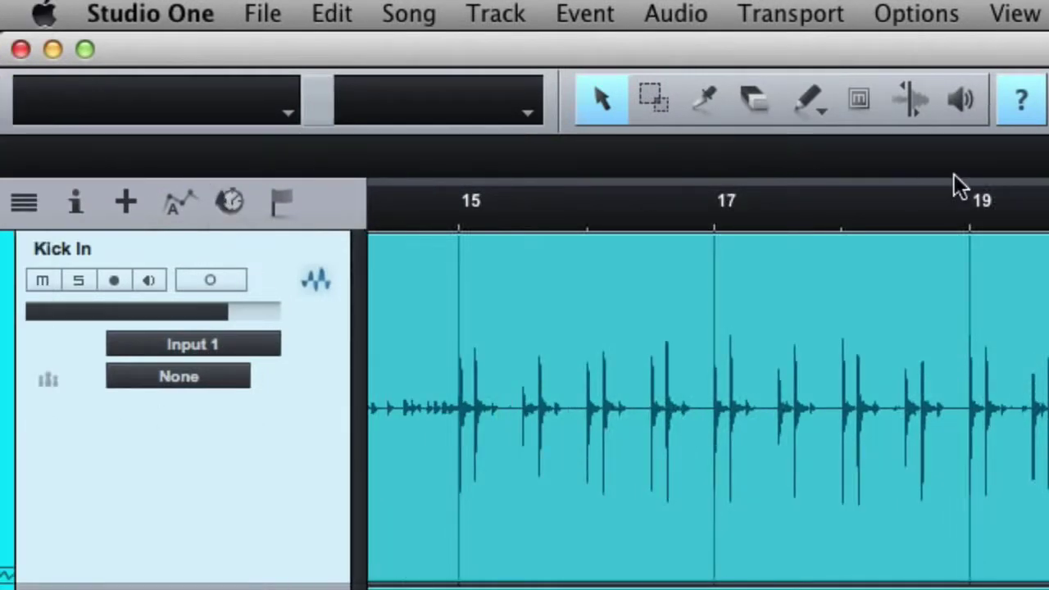
Step: Mark two separate ranges in the first Kick In event, bar 15 to mid-bar 16 and bars 18 to 19, and clear them
{"action": "left_click", "coordinate": [1020, 100]}
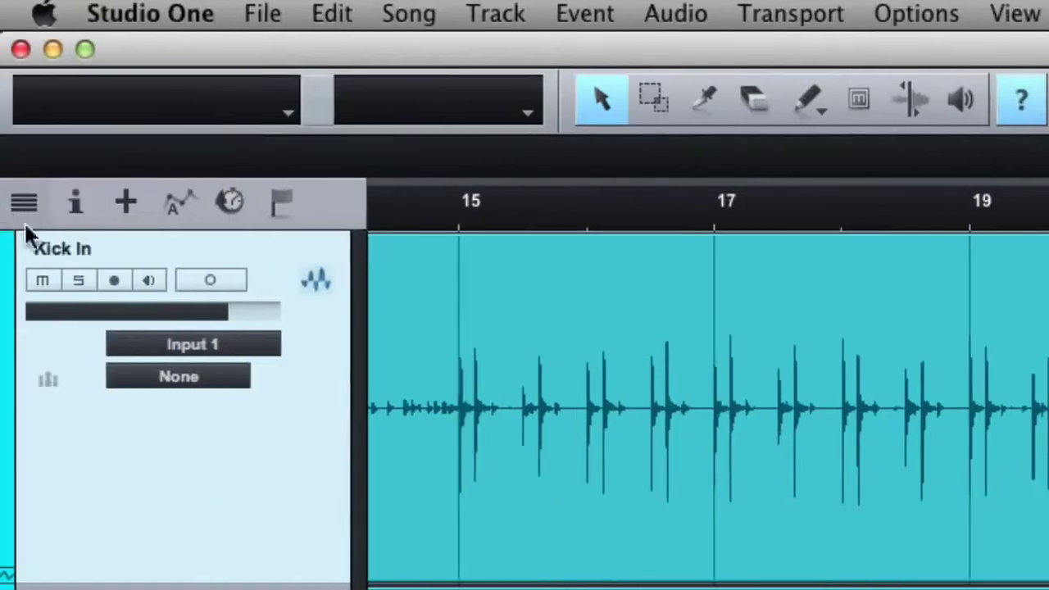
{"action": "left_click", "coordinate": [435, 374]}
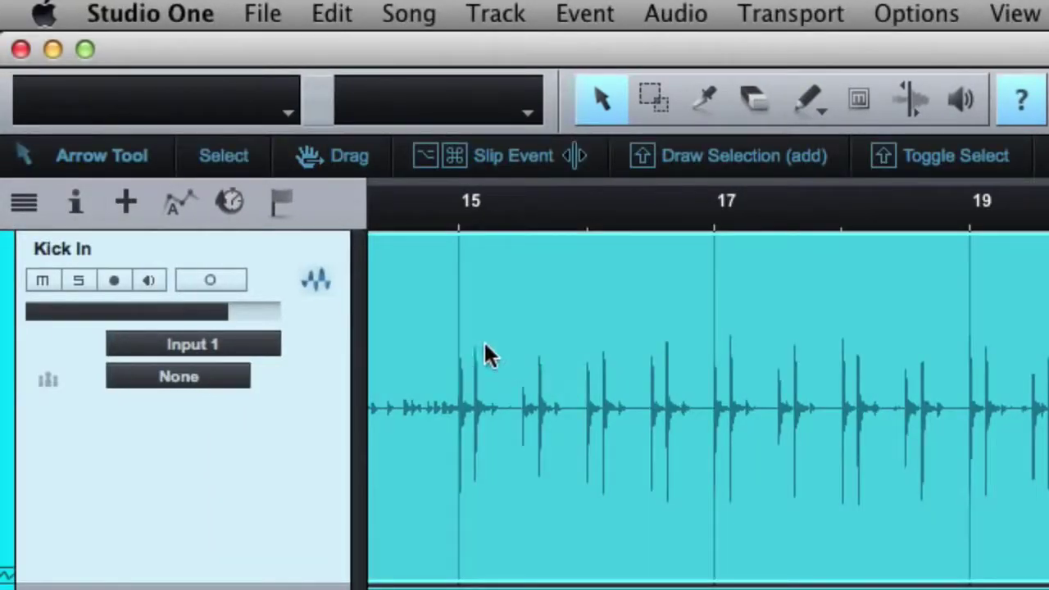
{"action": "key", "text": "super"}
{"action": "key", "text": "shift"}
{"action": "key", "text": "super"}
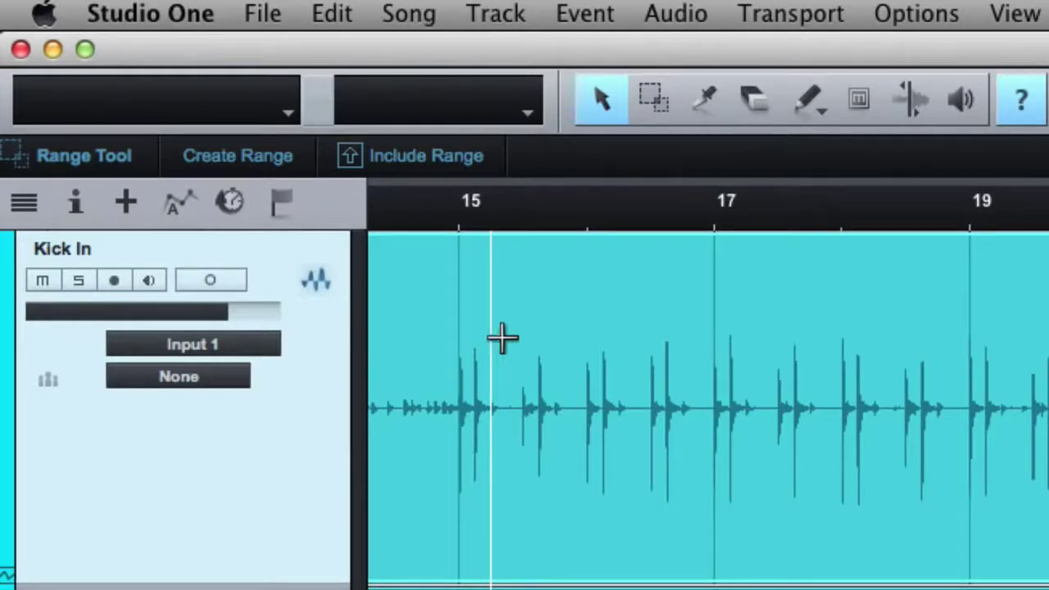
{"action": "left_click", "coordinate": [524, 342]}
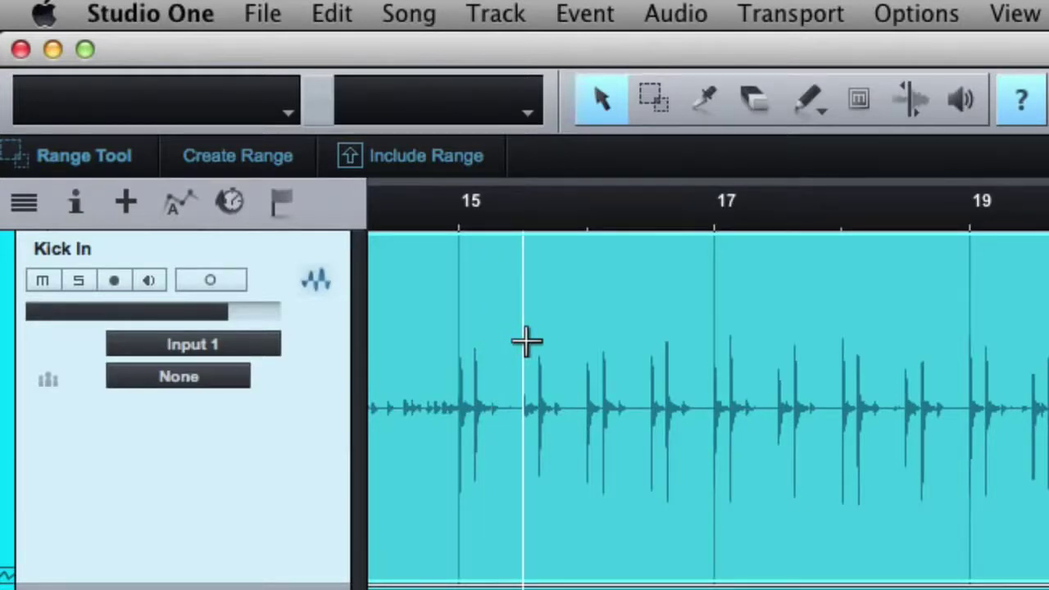
{"action": "key", "text": "shift"}
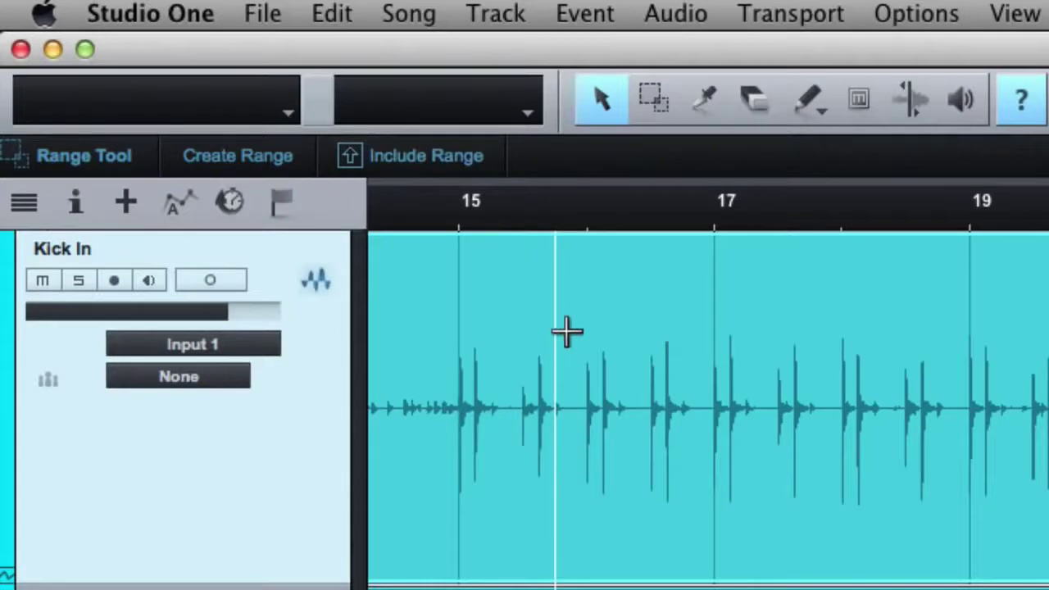
{"action": "left_click_drag", "start_coordinate": [459, 342], "coordinate": [649, 358]}
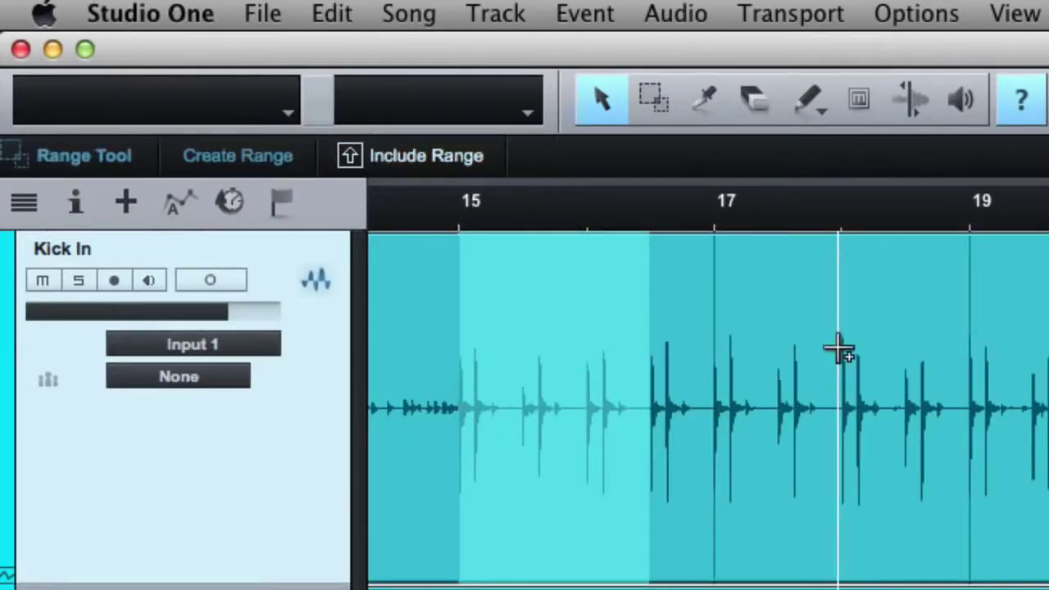
{"action": "left_click_drag", "start_coordinate": [838, 349], "coordinate": [961, 393]}
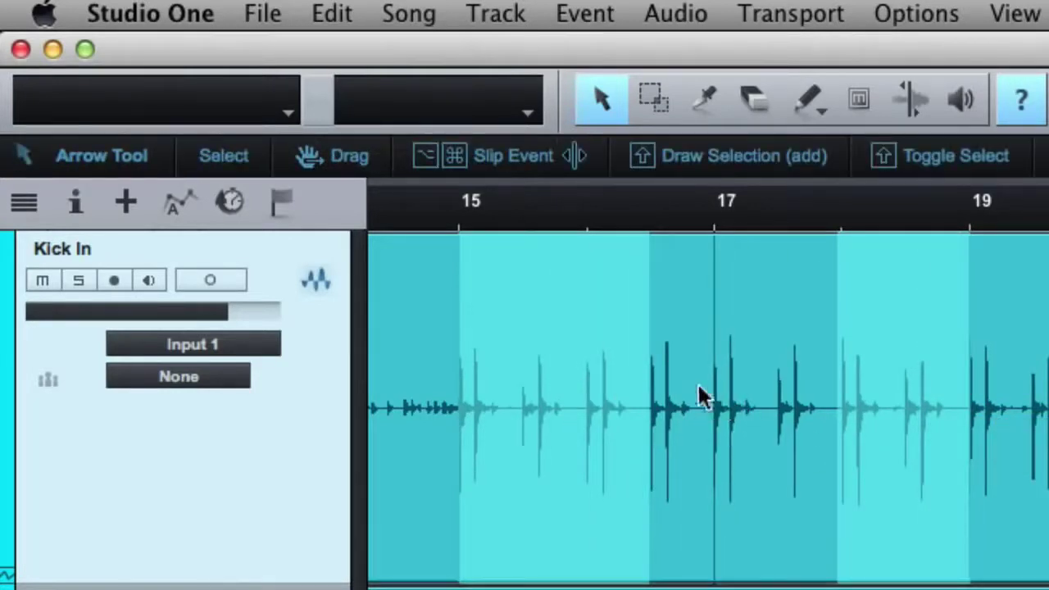
{"action": "left_click", "coordinate": [653, 369]}
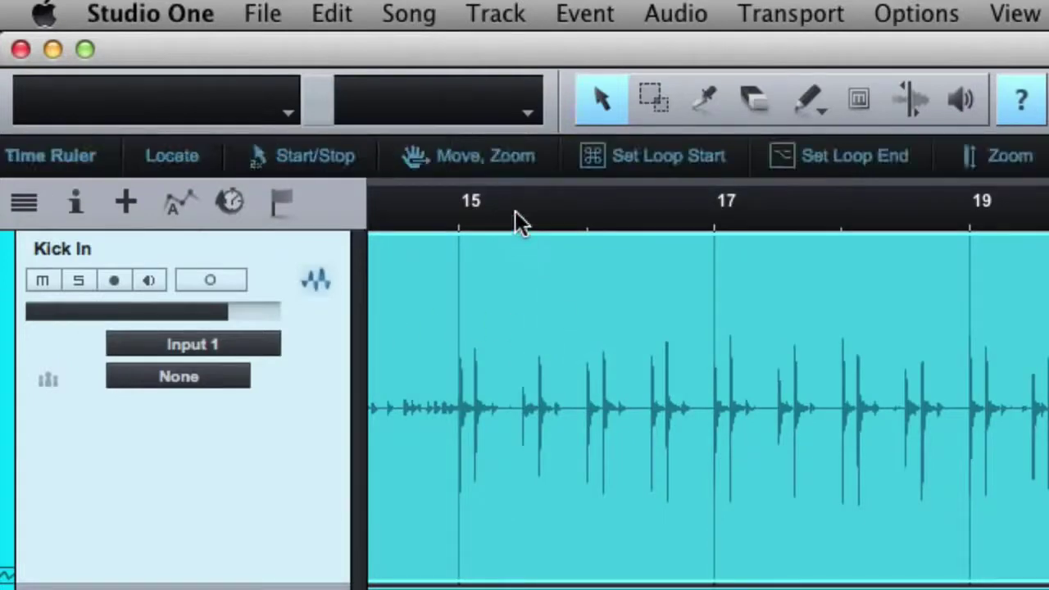
Step: Locate the playback cursor at several positions on the time ruler between bars 5 and 21, ending at about bar 14
{"action": "left_click_drag", "start_coordinate": [544, 216], "coordinate": [552, 98]}
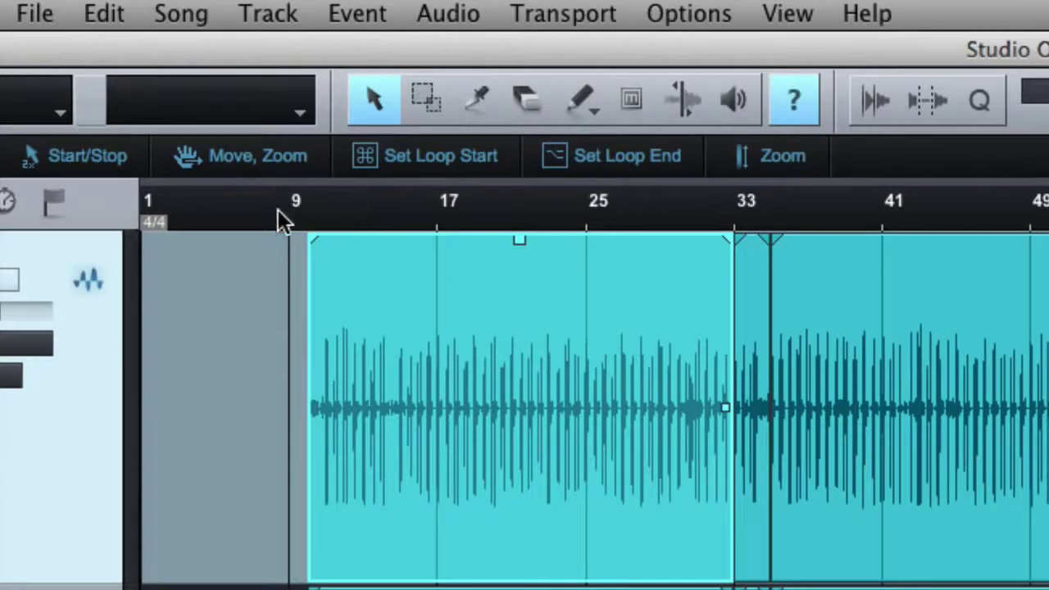
{"action": "scroll", "coordinate": [257, 206], "scroll_direction": "up", "scroll_amount": 1}
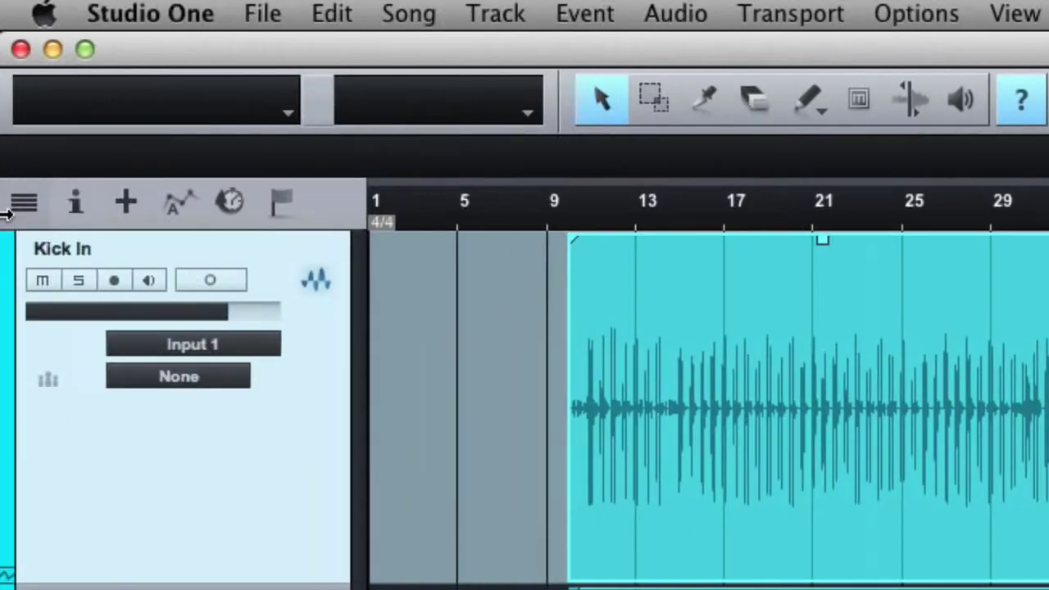
{"action": "left_click", "coordinate": [526, 206]}
{"action": "left_click", "coordinate": [643, 197]}
{"action": "left_click", "coordinate": [503, 206]}
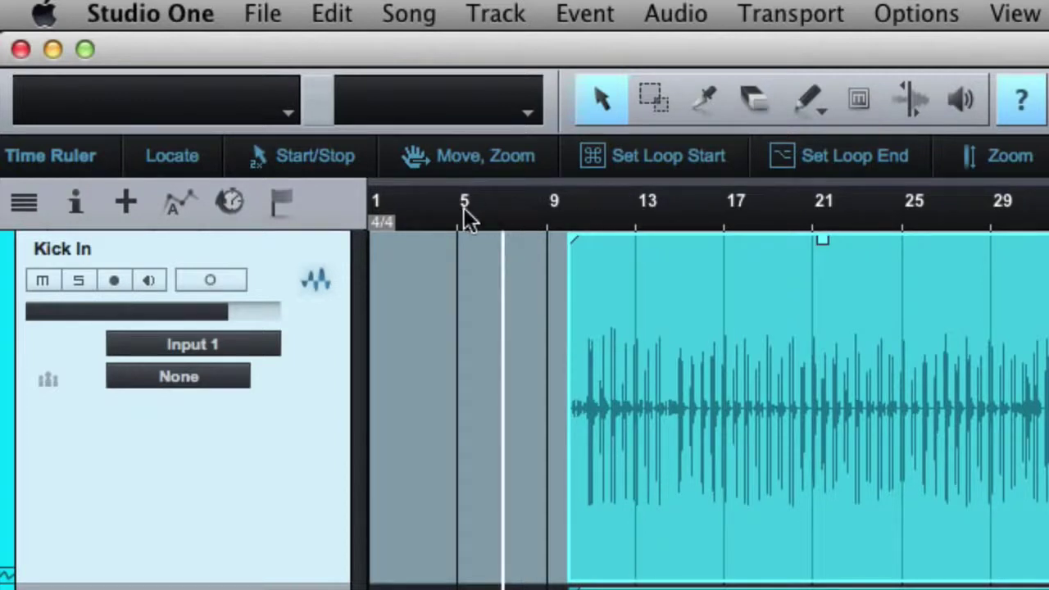
{"action": "left_click", "coordinate": [461, 207]}
{"action": "left_click", "coordinate": [526, 209]}
{"action": "left_click", "coordinate": [636, 207]}
{"action": "left_click", "coordinate": [715, 210]}
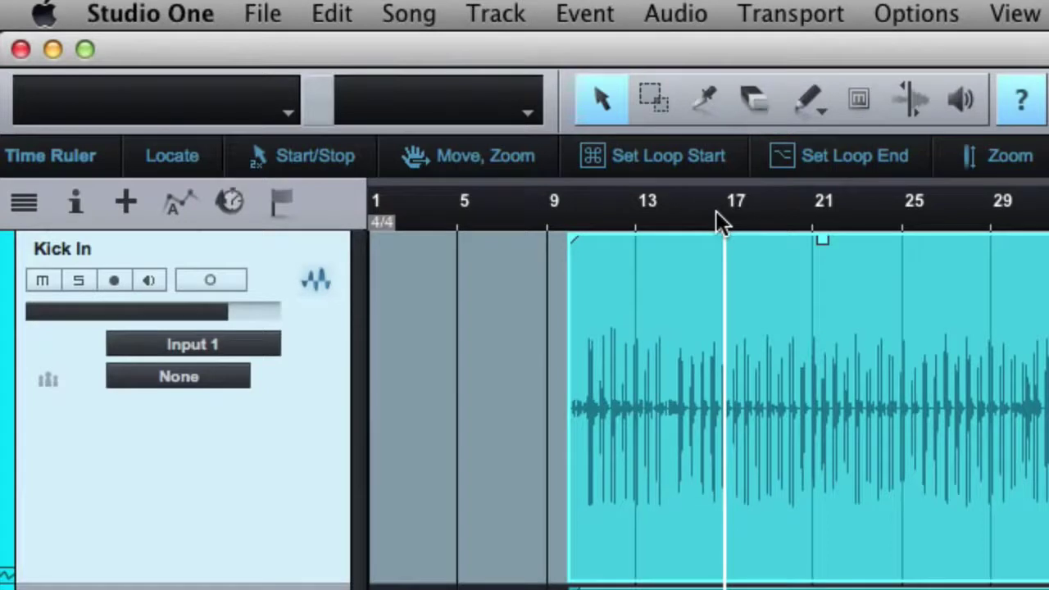
{"action": "left_click", "coordinate": [813, 215]}
{"action": "left_click", "coordinate": [719, 213]}
{"action": "left_click", "coordinate": [654, 214]}
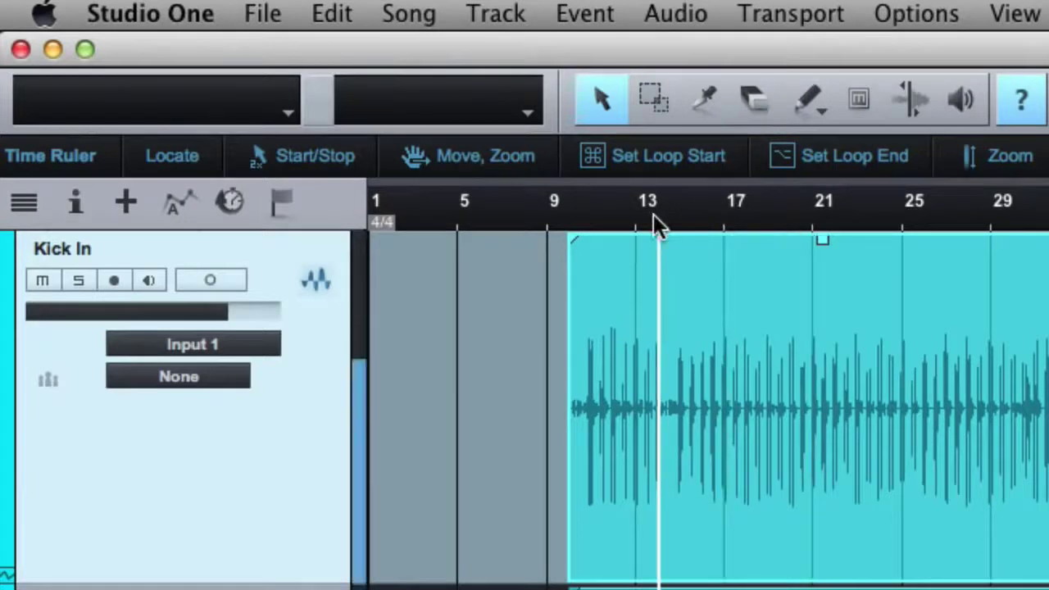
Step: Locate the playback cursor at several more positions on the time ruler between bars 10 and 22, ending at bar 12
{"action": "left_click", "coordinate": [761, 211]}
{"action": "left_click", "coordinate": [836, 209]}
{"action": "left_click", "coordinate": [675, 219]}
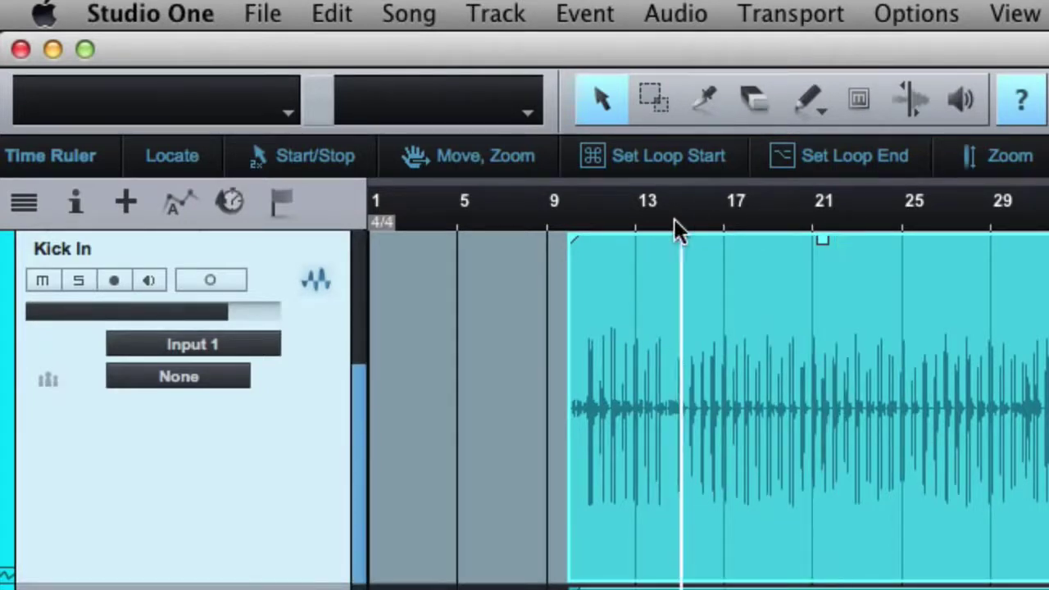
{"action": "left_click", "coordinate": [570, 213]}
{"action": "left_click", "coordinate": [614, 211]}
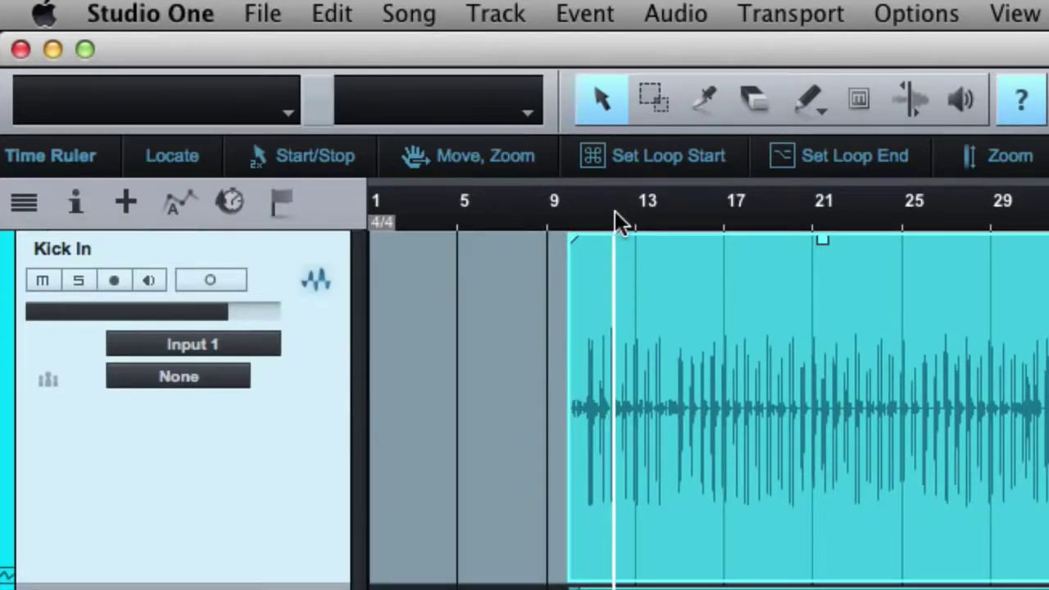
Step: Play the song from bar 12, jump ahead to bar 25 during playback, and relocate the cursor to about bar 14
{"action": "key", "text": "space"}
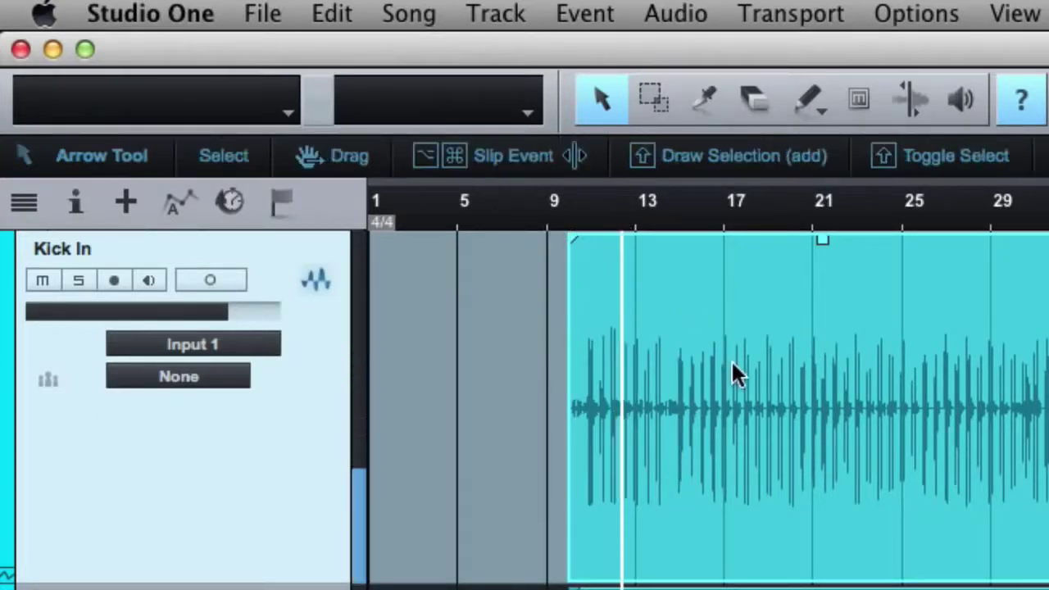
{"action": "left_click", "coordinate": [902, 214]}
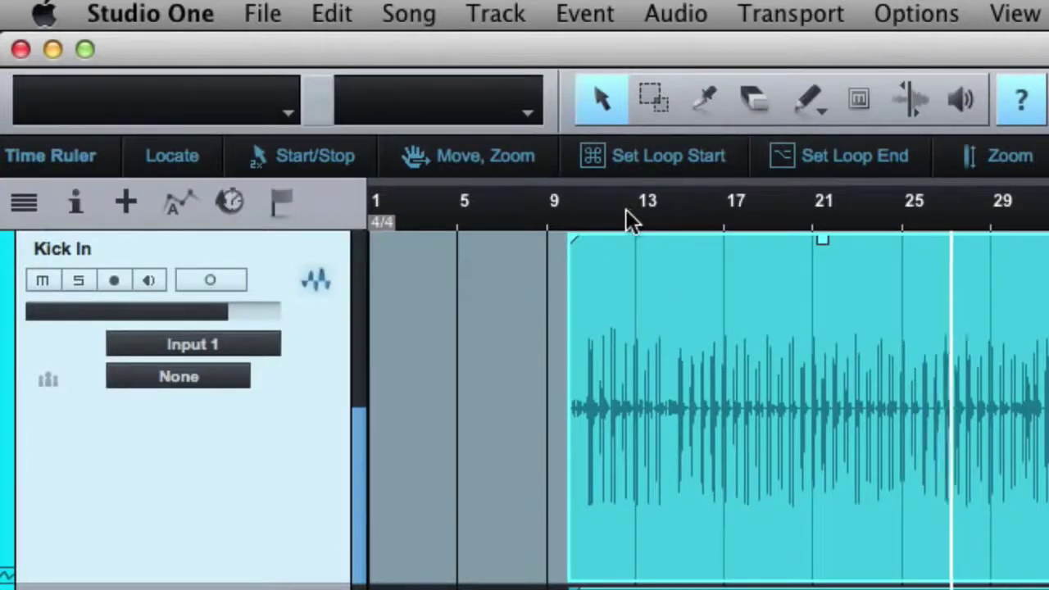
{"action": "left_click", "coordinate": [655, 206]}
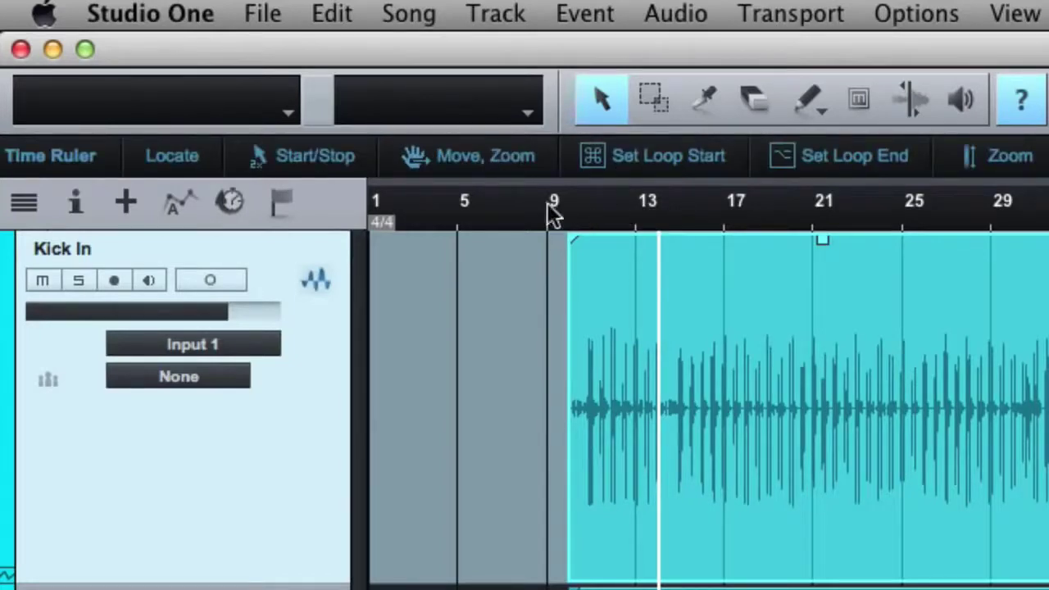
Step: Set the loop start on the time ruler to bar 29, move it to bar 25, and set the loop end to bar 41
{"action": "left_click_drag", "start_coordinate": [621, 197], "coordinate": [520, 214]}
{"action": "scroll", "coordinate": [556, 256], "scroll_direction": "right", "scroll_amount": 5}
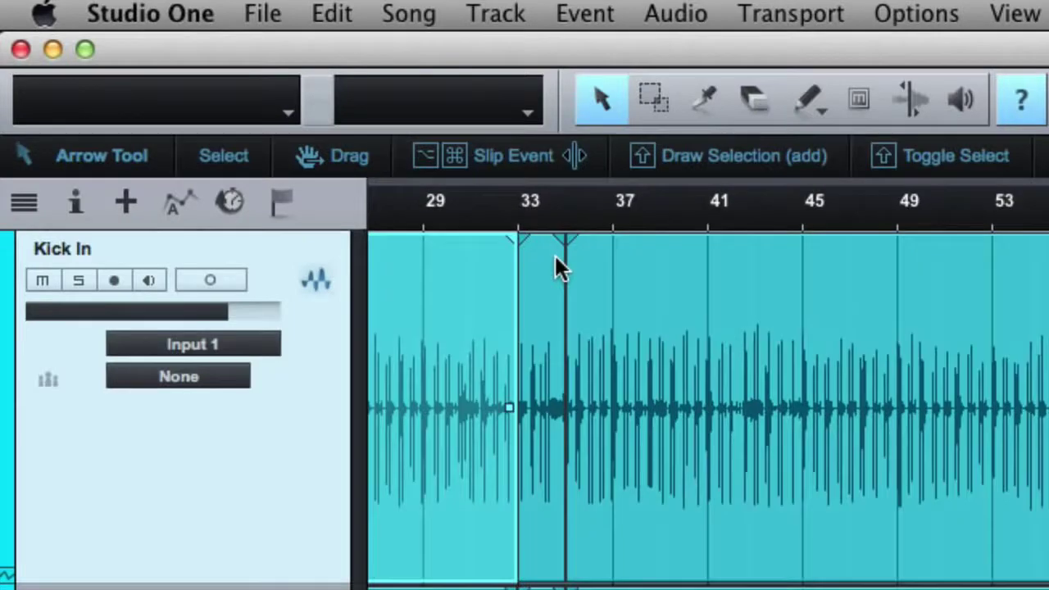
{"action": "scroll", "coordinate": [556, 257], "scroll_direction": "left", "scroll_amount": 6}
{"action": "scroll", "coordinate": [556, 262], "scroll_direction": "right", "scroll_amount": 3}
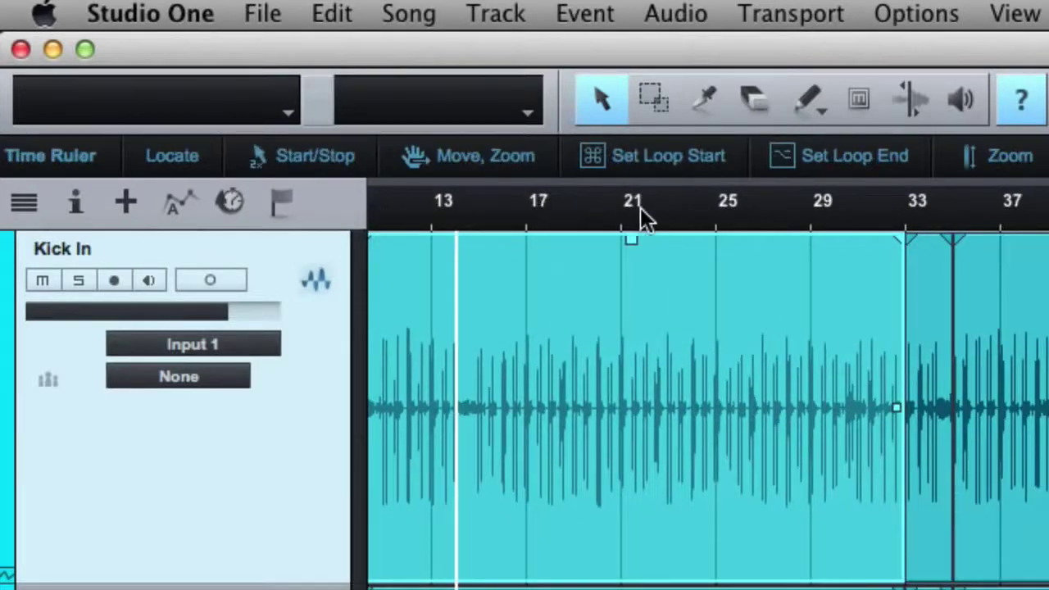
{"action": "left_click_drag", "start_coordinate": [717, 204], "coordinate": [533, 227]}
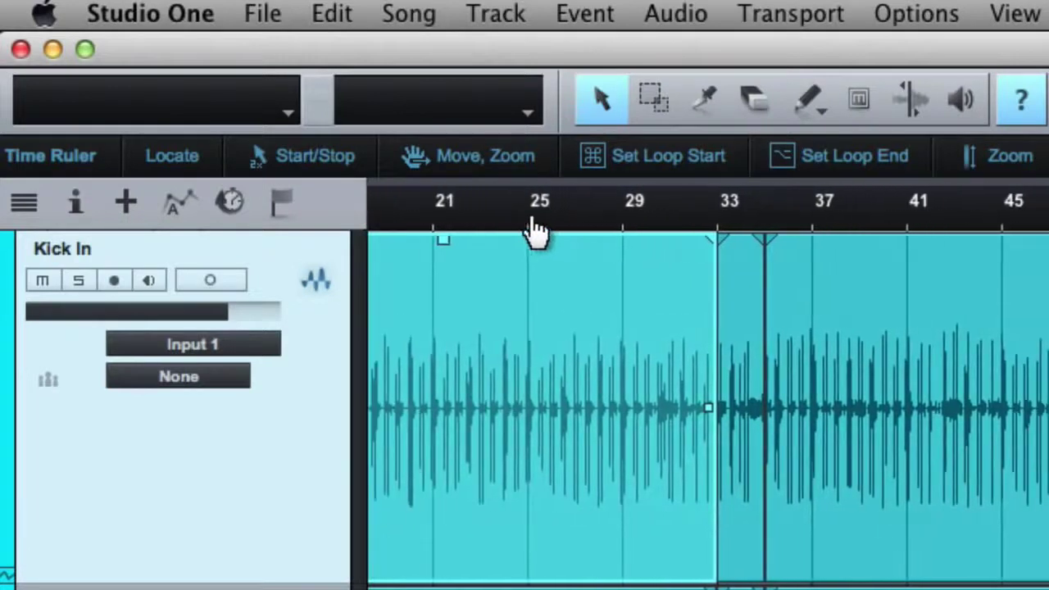
{"action": "left_click", "coordinate": [630, 206], "text": "super"}
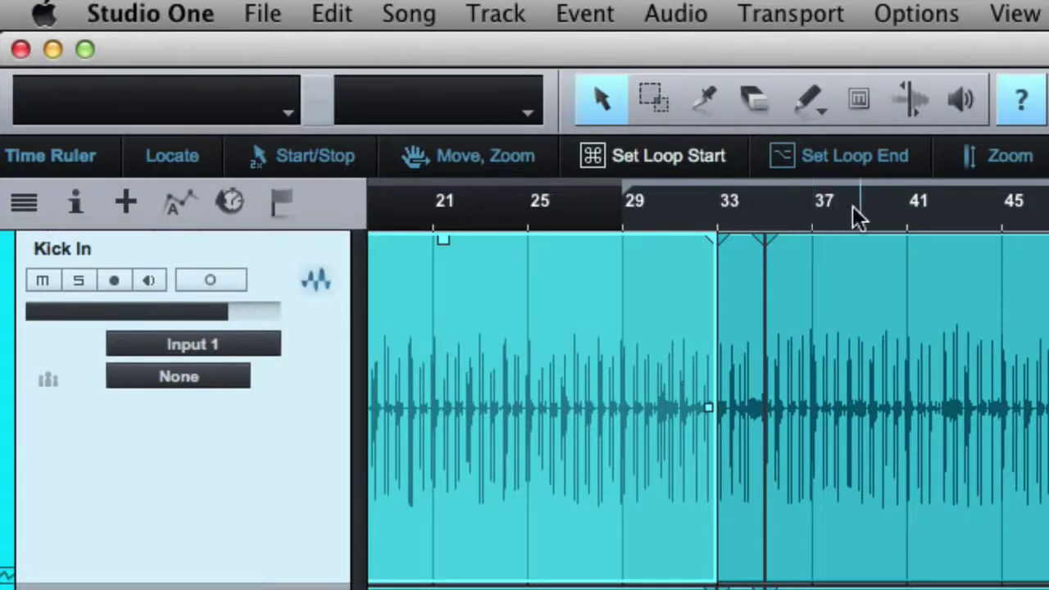
{"action": "left_click", "coordinate": [528, 207], "text": "super"}
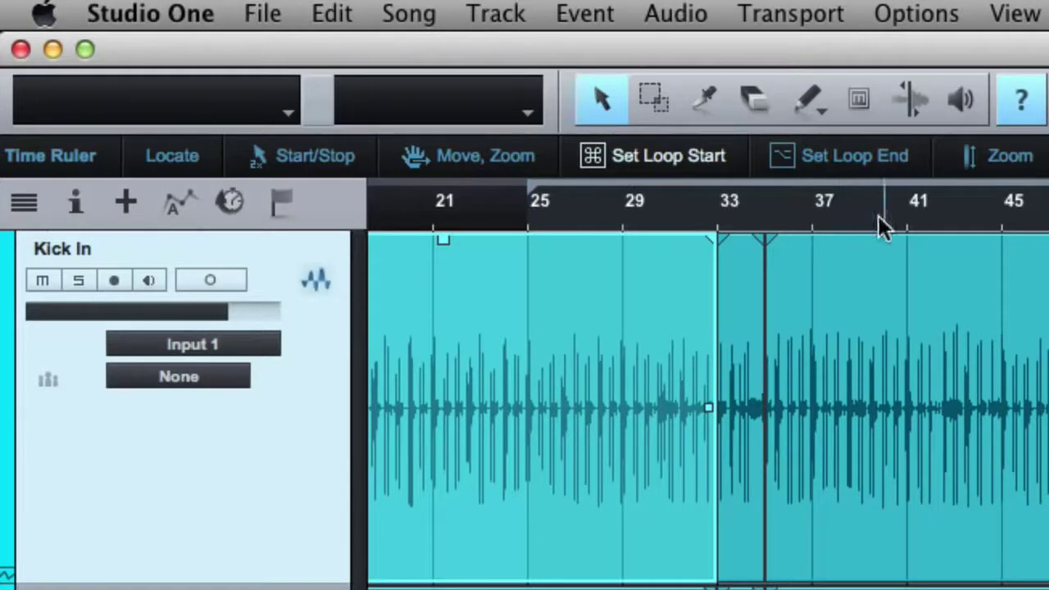
{"action": "left_click", "coordinate": [903, 215], "text": "alt"}
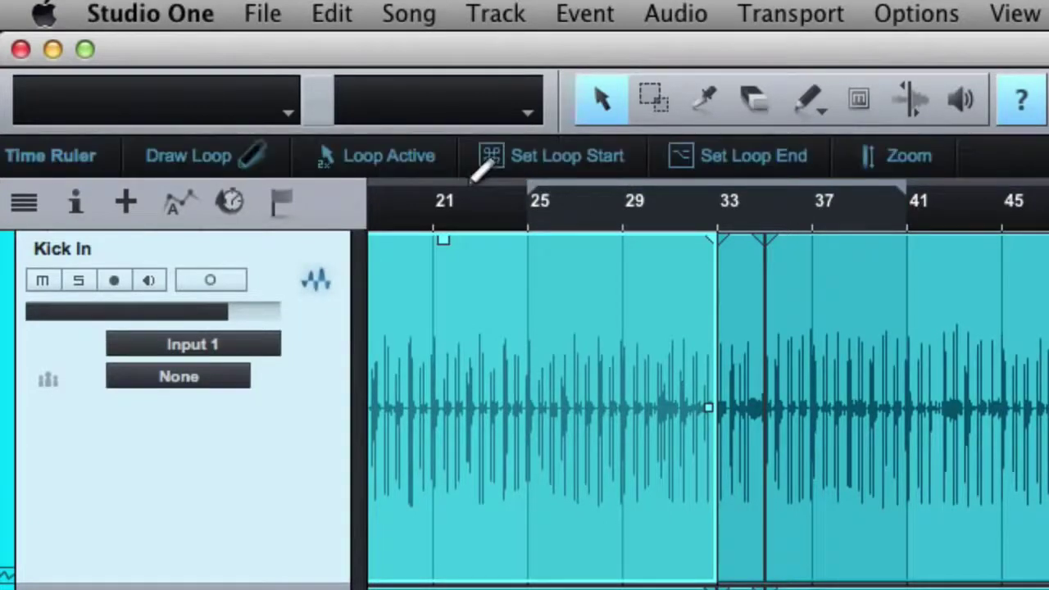
Step: Redraw the loop range across bars 21 to 33, and adjust its start to bar 25 and its end to bar 45
{"action": "left_click_drag", "start_coordinate": [484, 180], "coordinate": [719, 190]}
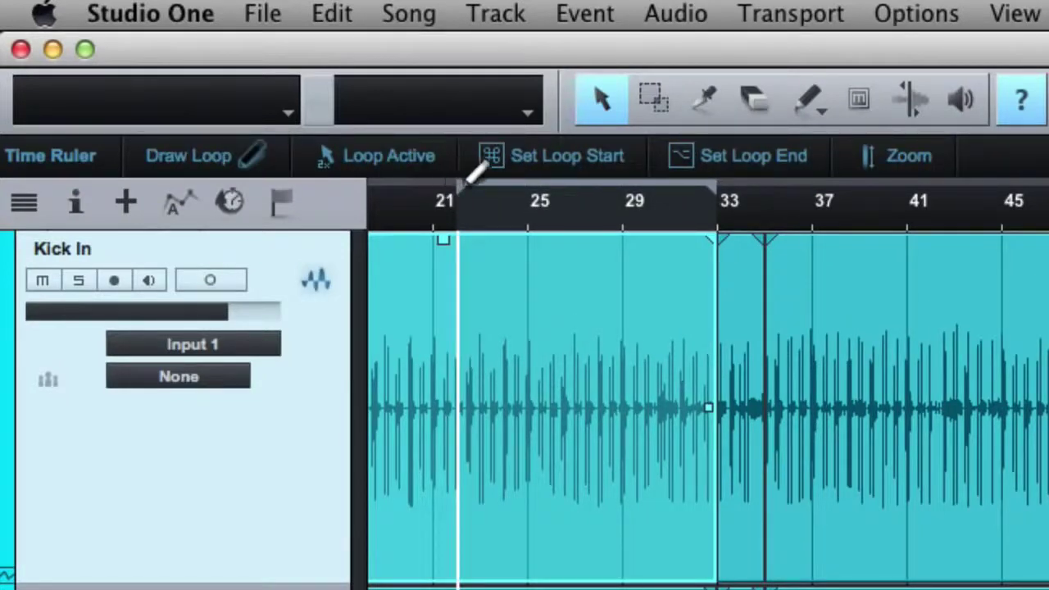
{"action": "mouse_move", "coordinate": [465, 186]}
{"action": "left_mouse_down"}
{"action": "mouse_move", "coordinate": [732, 197]}
{"action": "mouse_move", "coordinate": [723, 198]}
{"action": "left_mouse_up"}
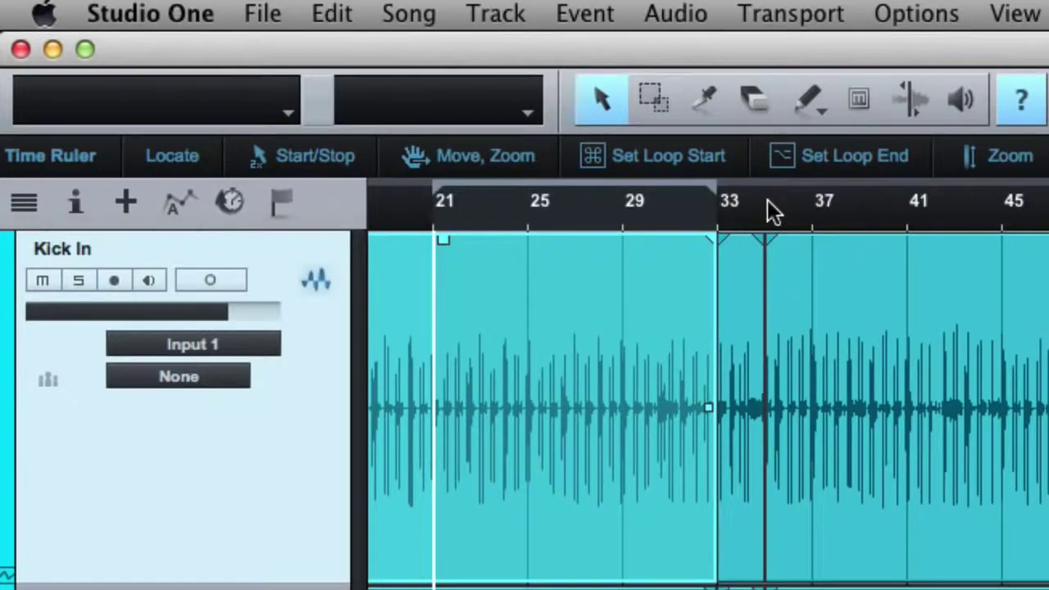
{"action": "left_click", "coordinate": [527, 207], "text": "super"}
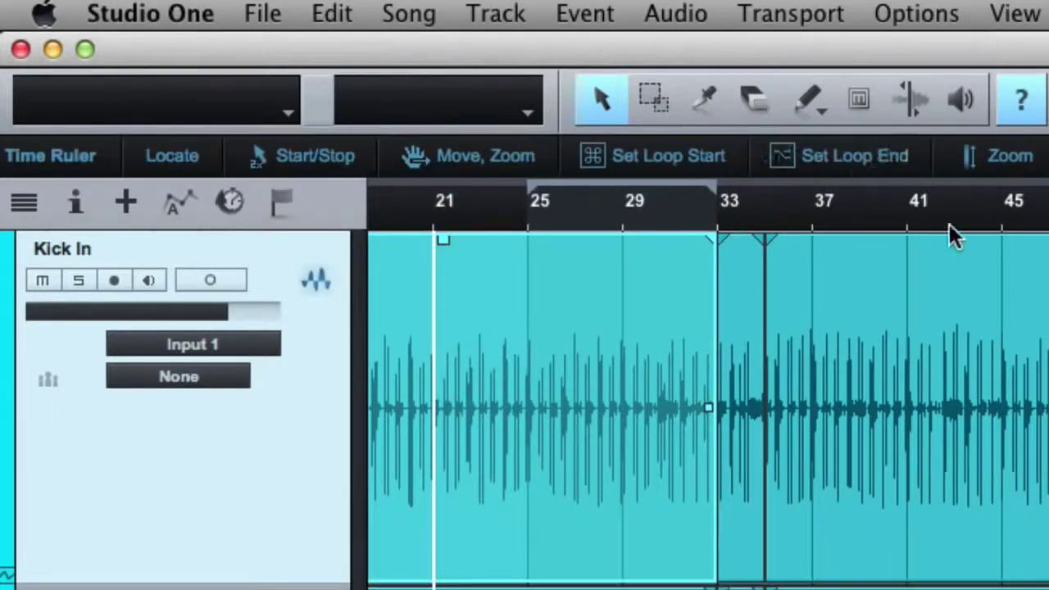
{"action": "left_click", "coordinate": [1000, 205], "text": "alt"}
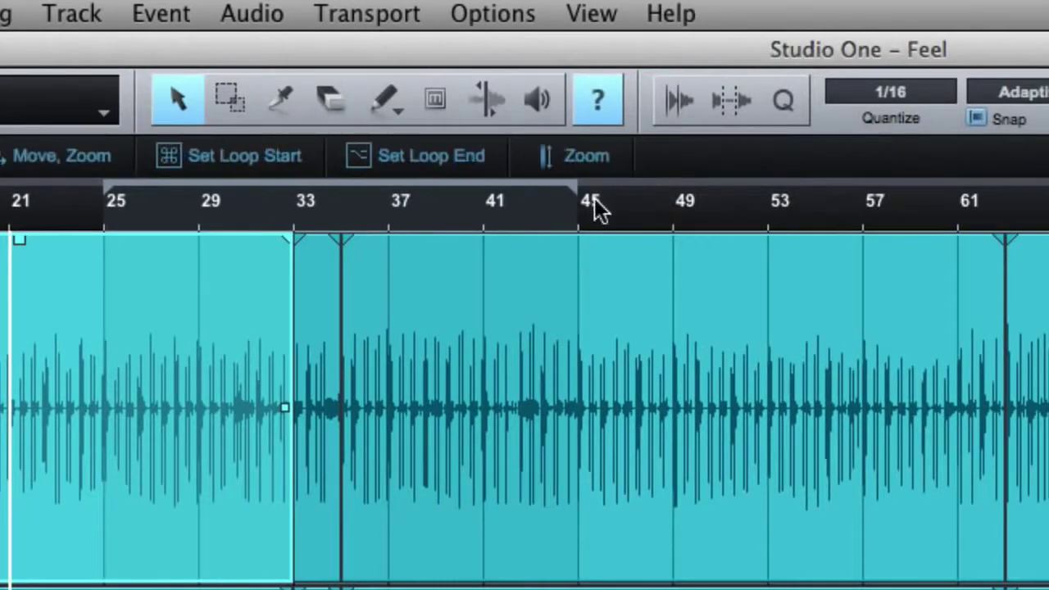
Step: Place the playback cursor at bar 33 and zoom the timeline in closely around it to inspect the event boundary
{"action": "left_click_drag", "start_coordinate": [595, 205], "coordinate": [545, 86]}
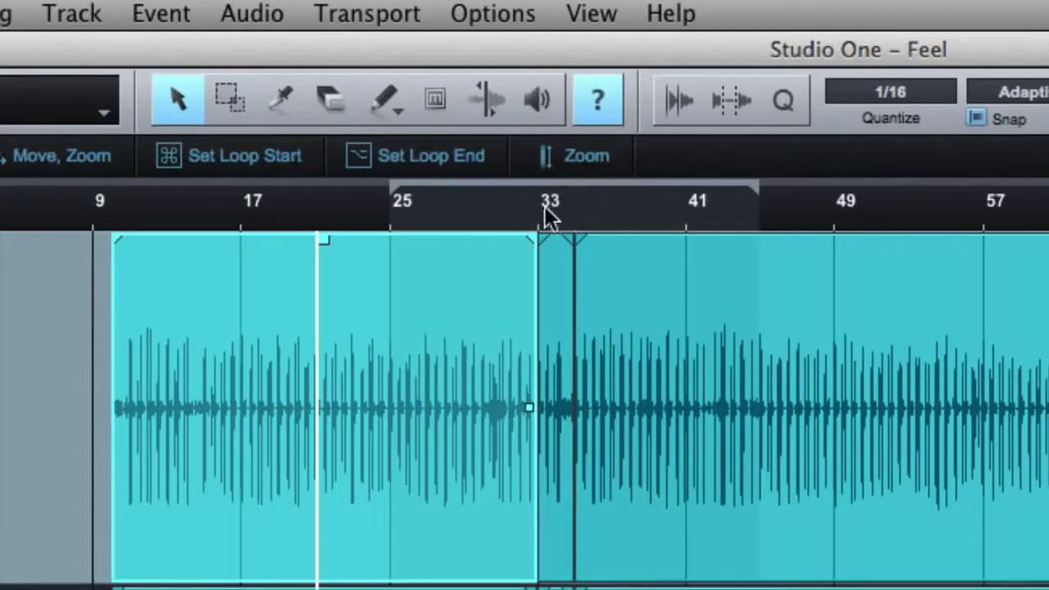
{"action": "left_click_drag", "start_coordinate": [544, 217], "coordinate": [571, 153]}
{"action": "key", "text": "e"}
{"action": "key", "text": "e"}
{"action": "key", "text": "e"}
{"action": "key", "text": "e"}
{"action": "key", "text": "e"}
{"action": "key", "text": "e"}
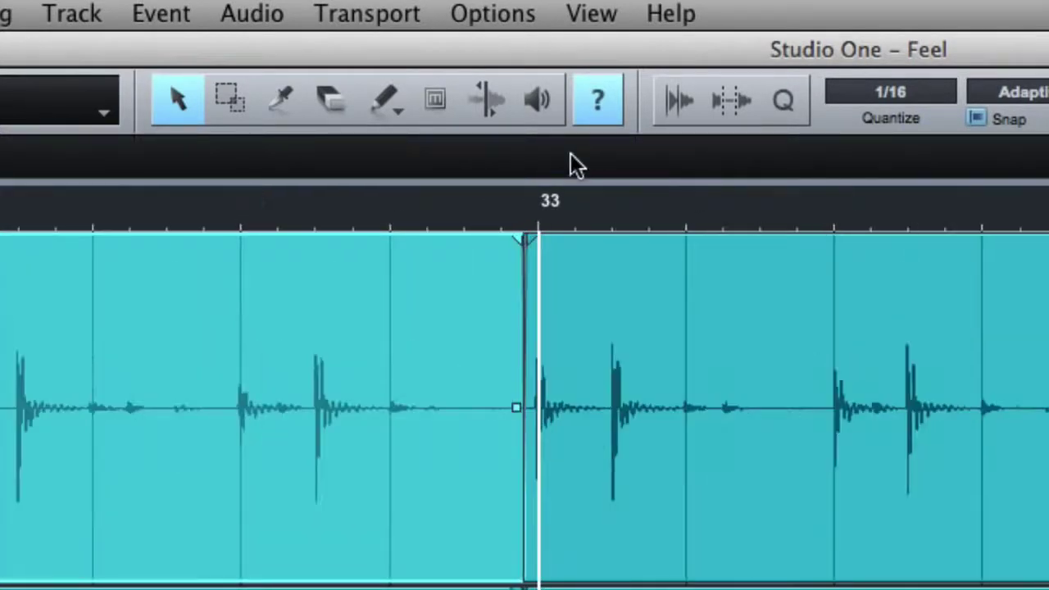
Step: Switch to the Range tool and zoom the timeline back out until the whole song is shown
{"action": "key", "text": "w"}
{"action": "key", "text": "w"}
{"action": "key", "text": "2"}
{"action": "key", "text": "w"}
{"action": "key", "text": "w"}
{"action": "key", "text": "w"}
{"action": "key", "text": "w"}
{"action": "key", "text": "w"}
{"action": "key", "text": "w"}
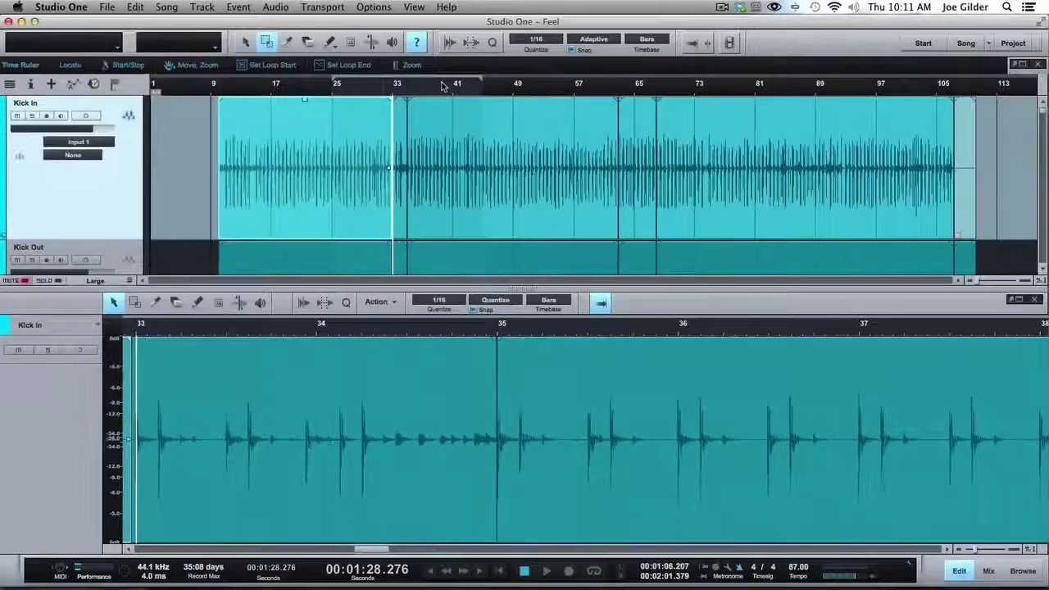
Step: Hide the audio editor and locate the playback cursor at bar 89 on the time ruler
{"action": "key", "text": "F2"}
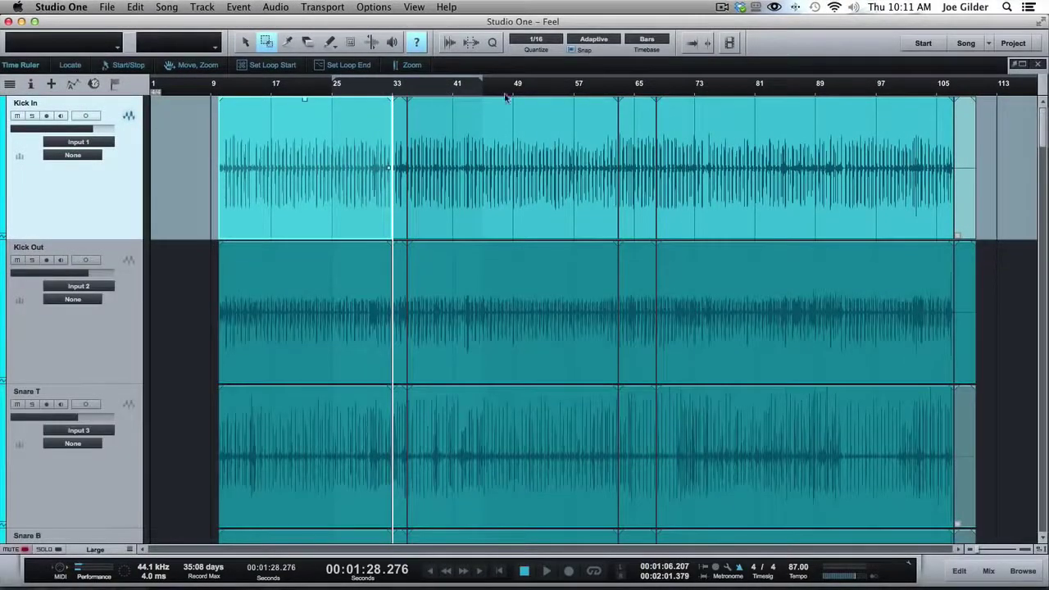
{"action": "mouse_move", "coordinate": [505, 92]}
{"action": "left_mouse_down"}
{"action": "mouse_move", "coordinate": [503, 235]}
{"action": "mouse_move", "coordinate": [516, 88]}
{"action": "left_mouse_up"}
{"action": "left_click", "coordinate": [816, 87]}
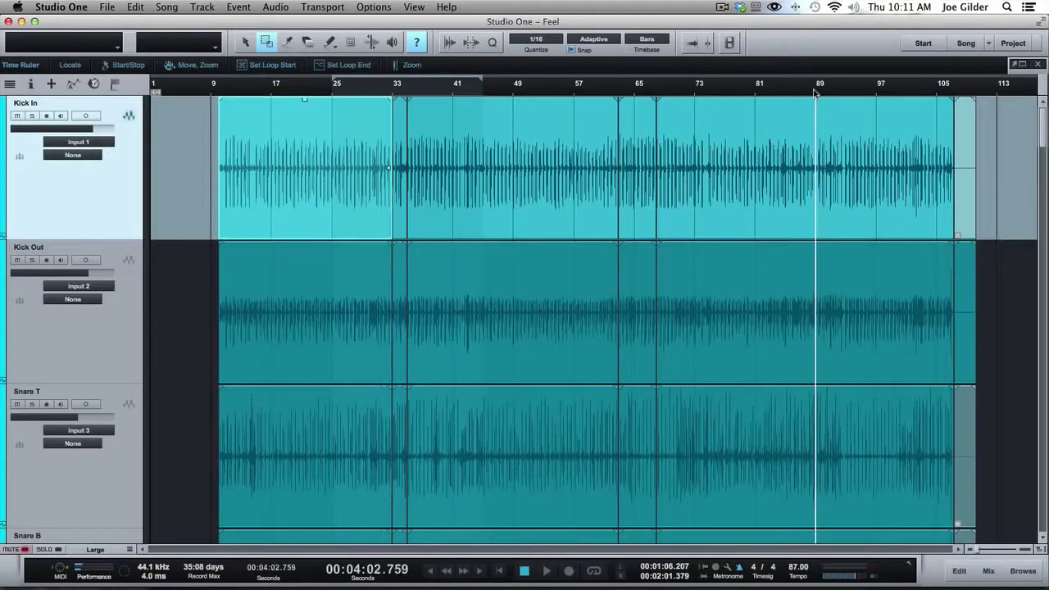
{"action": "left_click_drag", "start_coordinate": [816, 87], "coordinate": [788, 51]}
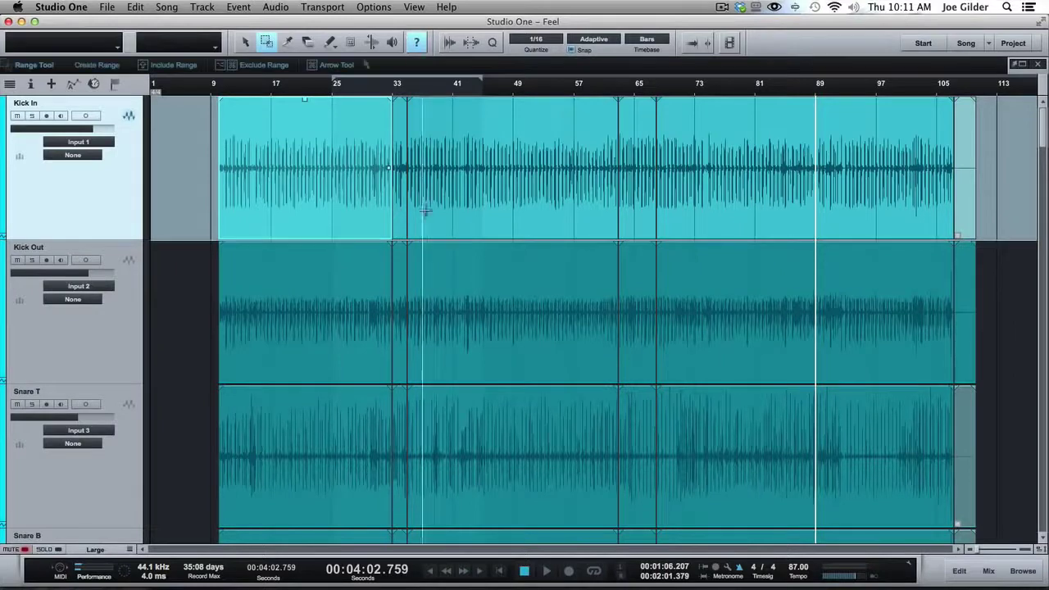
Step: Open the audio editor and select the Kick In event at bars 33 to 35 in it
{"action": "key", "text": "F2"}
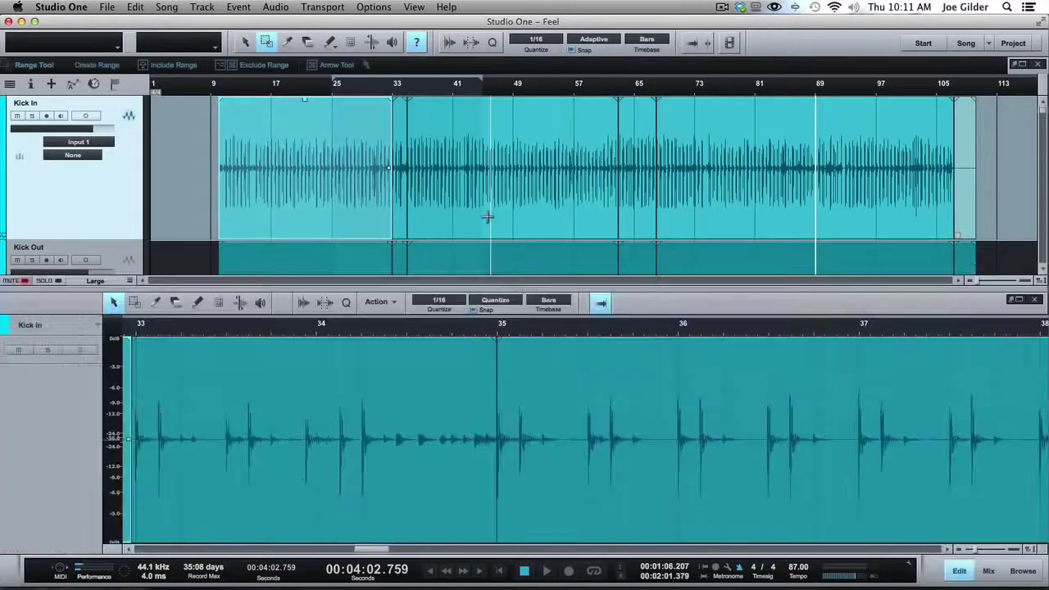
{"action": "left_click", "coordinate": [327, 414]}
{"action": "left_click", "coordinate": [591, 426]}
{"action": "left_click", "coordinate": [363, 417]}
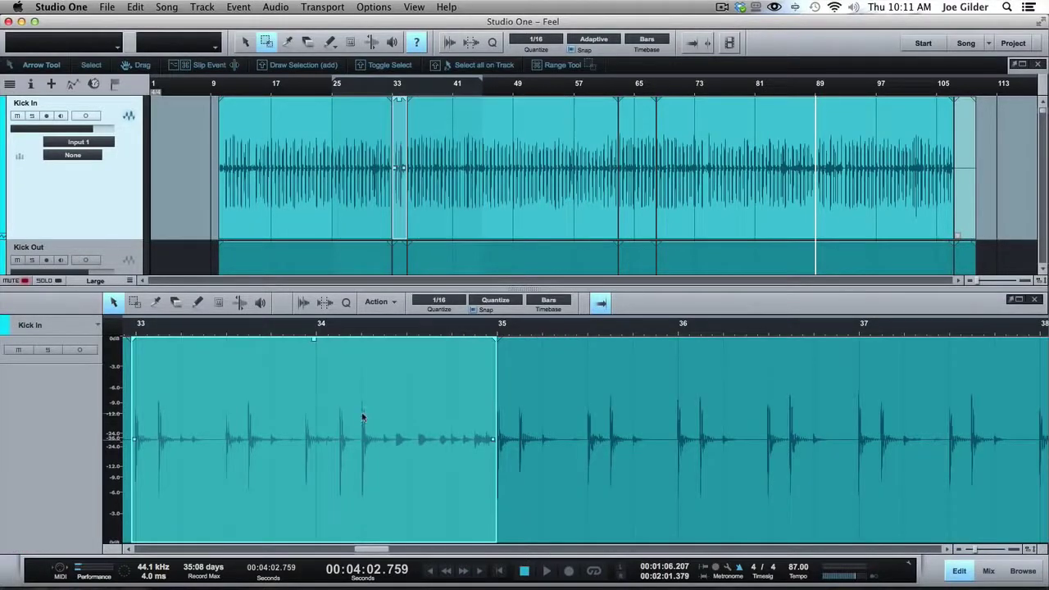
Step: Open the mixing console, select the HIGH VOX 2 channel, and close the console
{"action": "key", "text": "F3"}
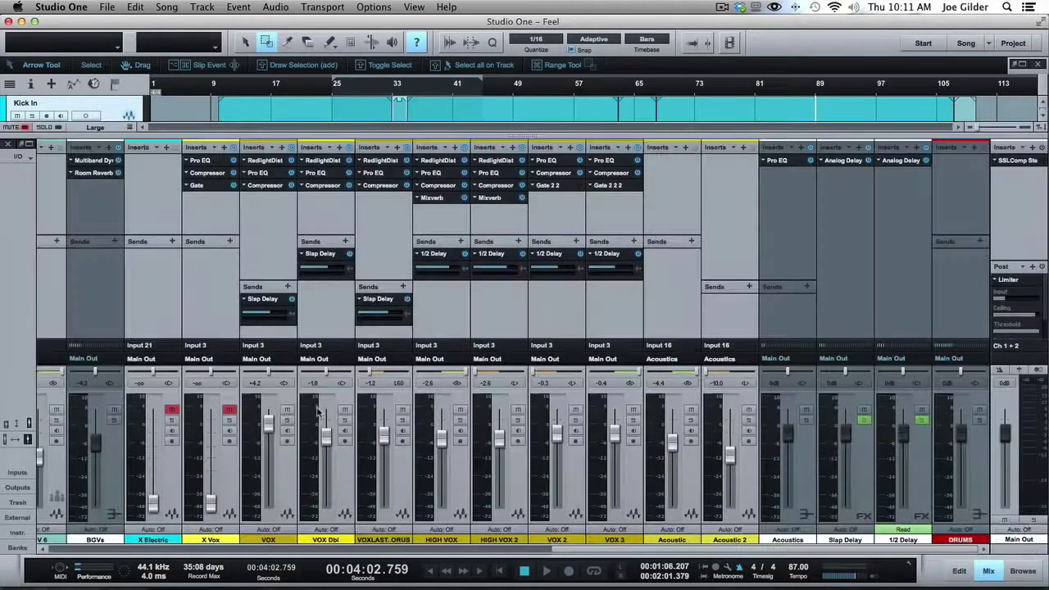
{"action": "left_click", "coordinate": [422, 303]}
{"action": "left_click", "coordinate": [515, 320]}
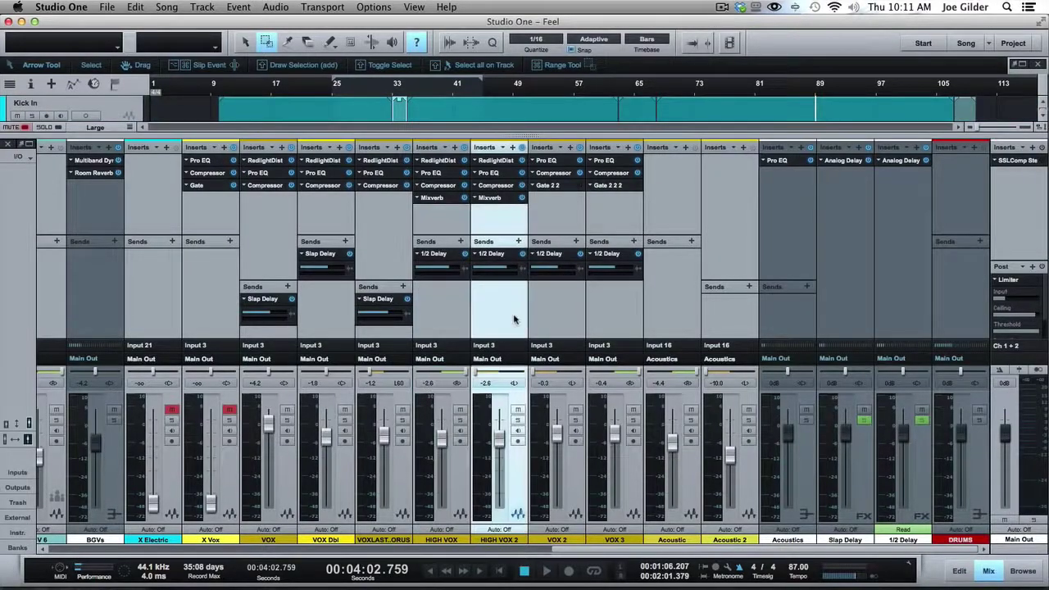
{"action": "key", "text": "F3"}
Step: Place the playback cursor at bar 24 in the Kick In track and switch back to the Arrow tool
{"action": "left_click", "coordinate": [326, 159]}
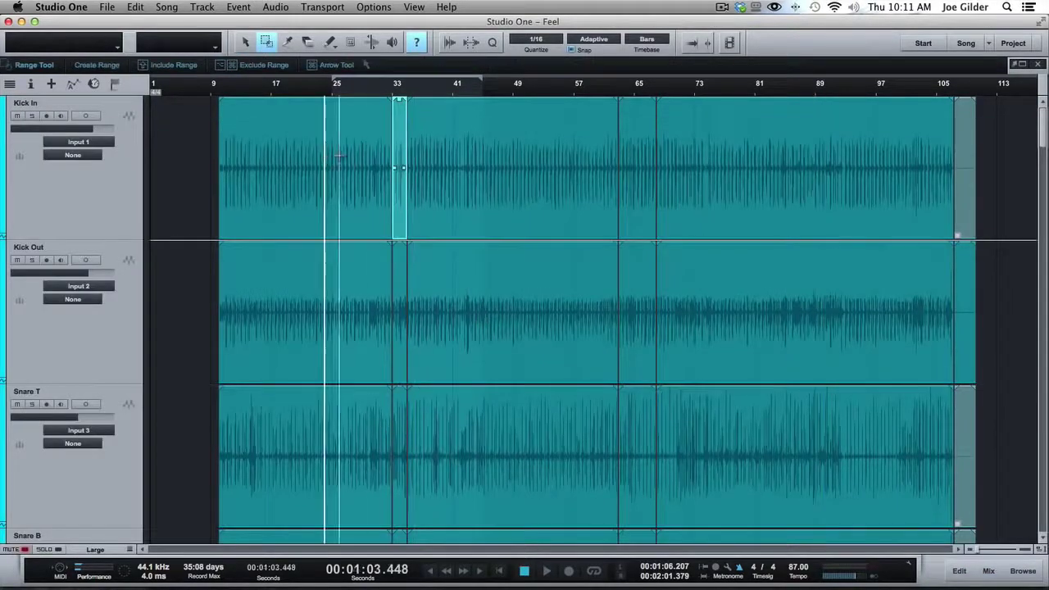
{"action": "key", "text": "1"}
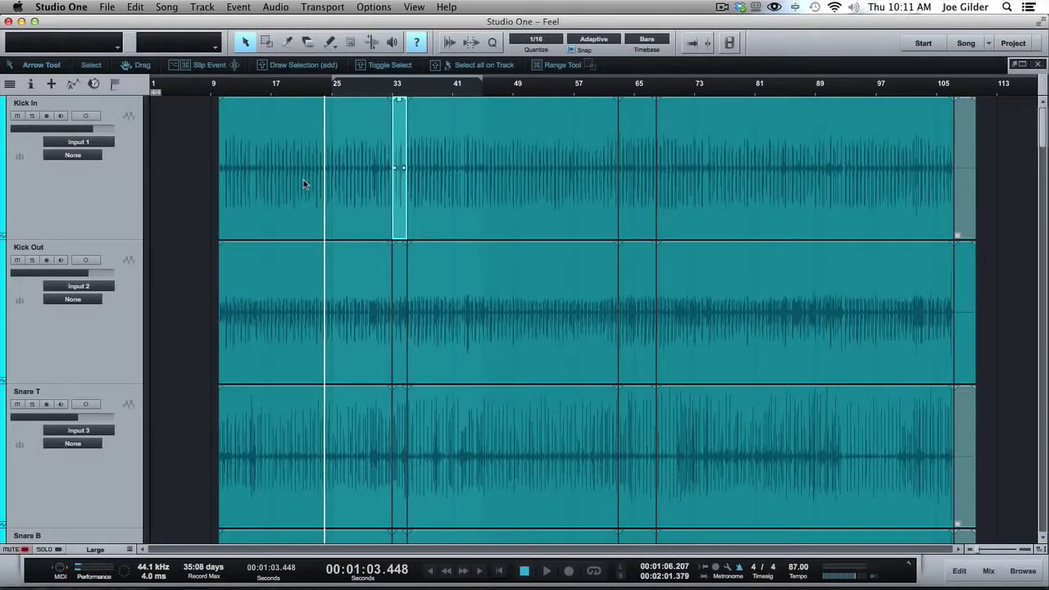
{"action": "scroll", "coordinate": [303, 180], "scroll_direction": "down", "scroll_amount": 5}
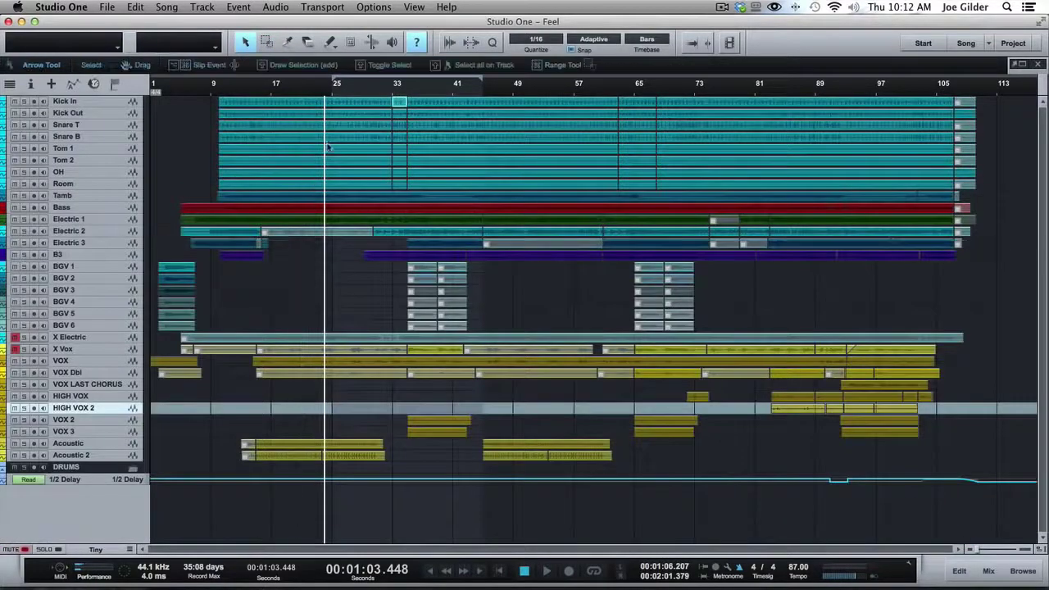
Step: Hide the Info View and show it again
{"action": "left_click", "coordinate": [418, 44]}
{"action": "left_click", "coordinate": [418, 44]}
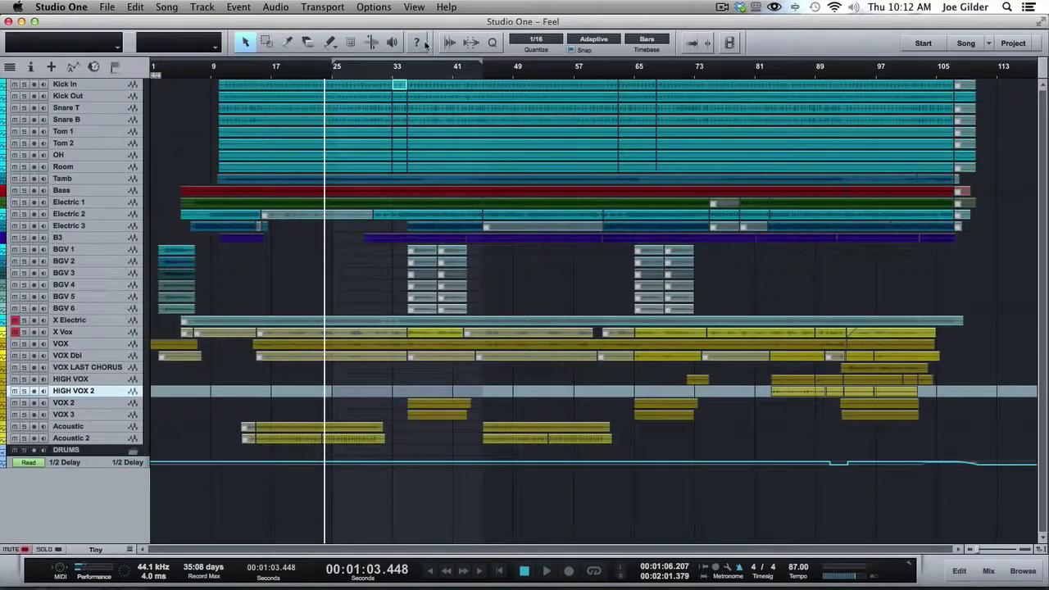
{"action": "left_click", "coordinate": [418, 43]}
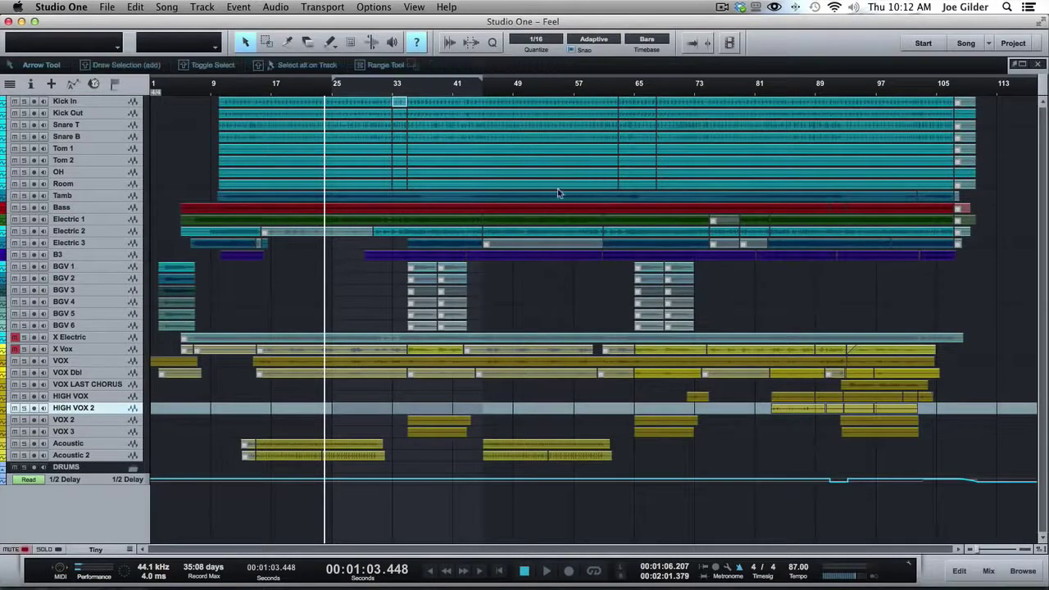
Step: Check in the Info View which modifier combination activates Slip Event for the Arrow tool over a drum event
{"action": "key", "text": "super"}
{"action": "key", "text": "alt+super"}
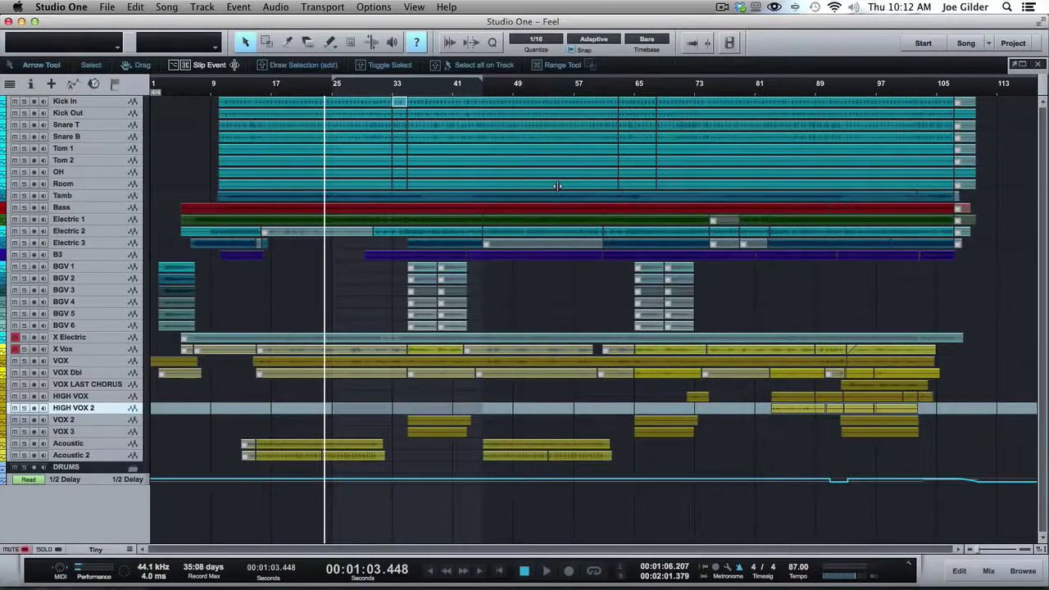
{"action": "key", "text": "alt+super"}
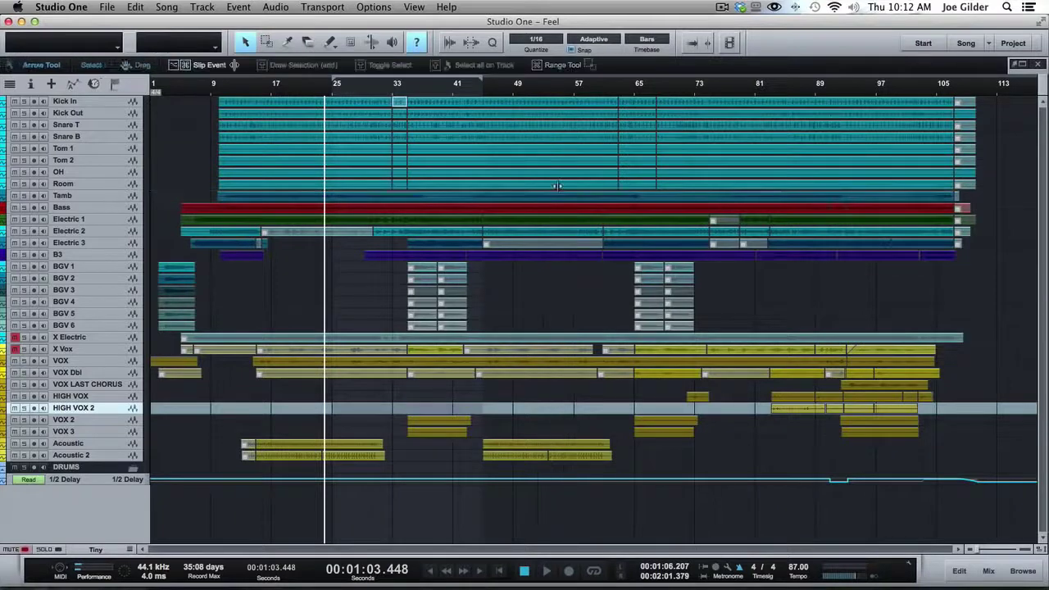